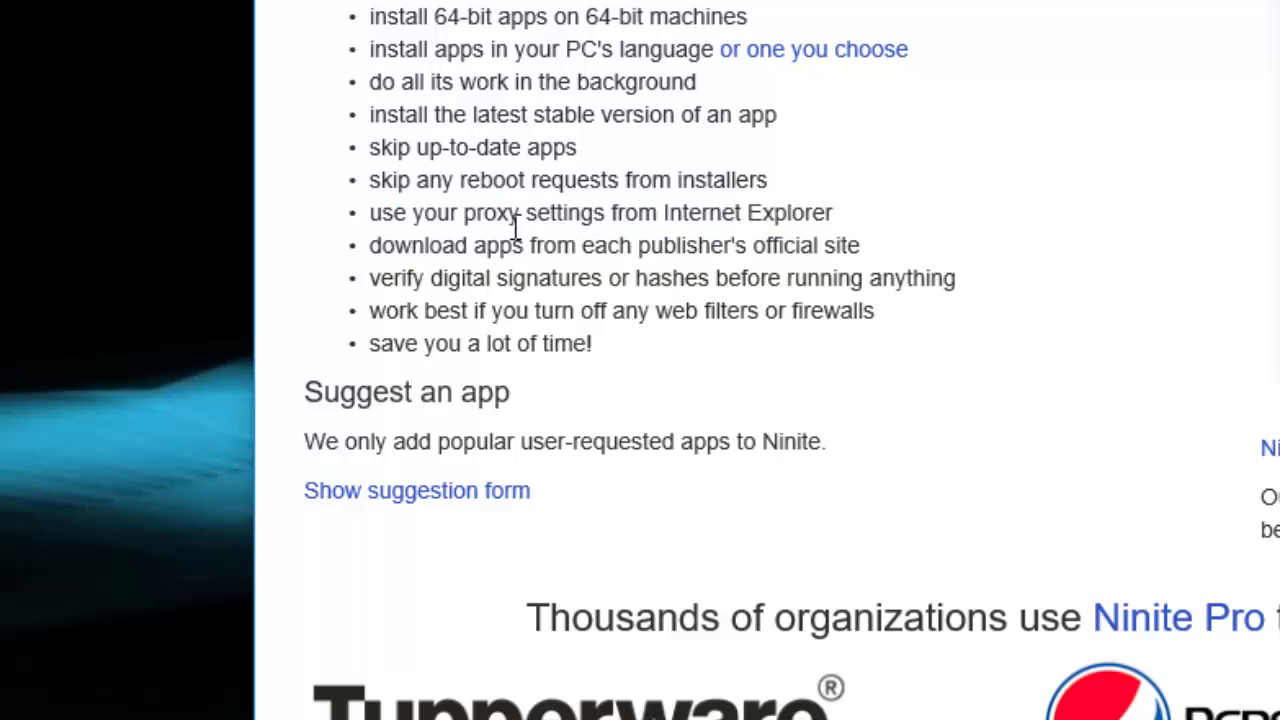
Read through the list of what Ninite will do, including publisher downloads, signature verification, web filters and time savings.
{"action": "left_click_drag", "start_coordinate": [515, 215], "coordinate": [757, 229]}
{"action": "left_click", "coordinate": [796, 203]}
{"action": "left_click_drag", "start_coordinate": [386, 247], "coordinate": [689, 252]}
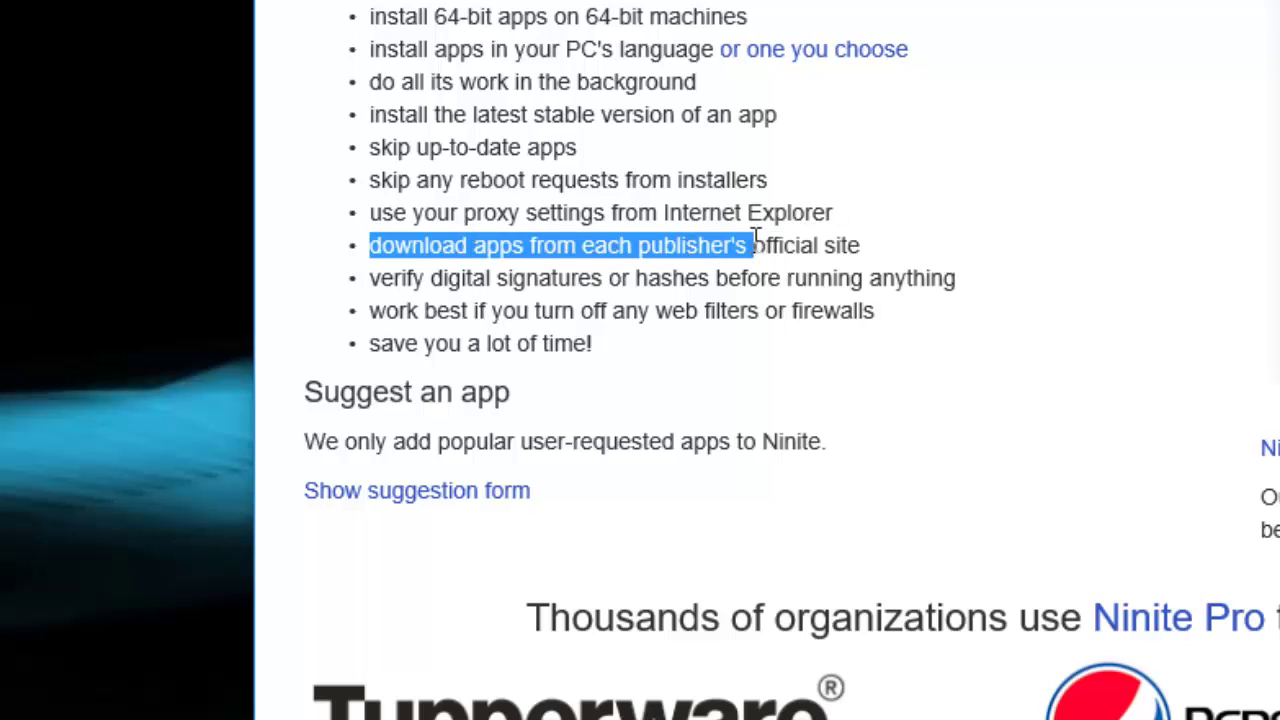
{"action": "left_click", "coordinate": [620, 250]}
{"action": "left_click_drag", "start_coordinate": [588, 246], "coordinate": [934, 271]}
{"action": "left_click", "coordinate": [934, 271]}
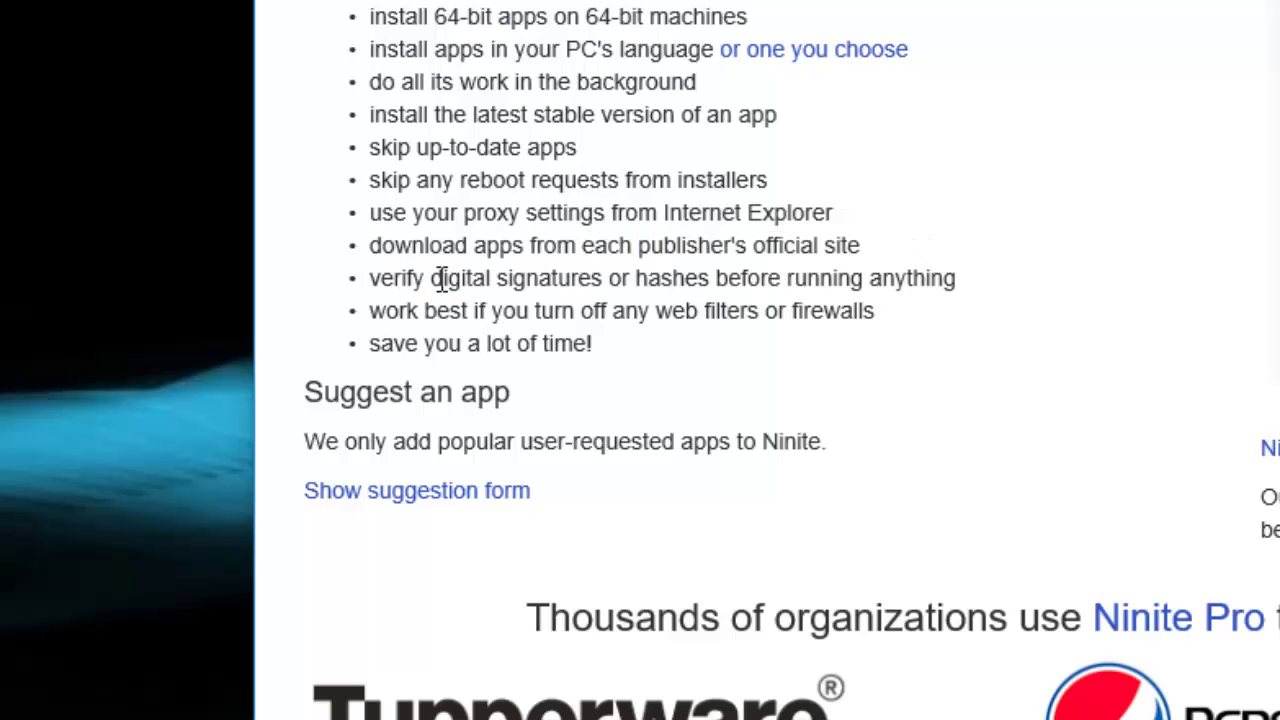
{"action": "left_click_drag", "start_coordinate": [369, 278], "coordinate": [966, 289]}
{"action": "left_click", "coordinate": [510, 245]}
{"action": "left_click_drag", "start_coordinate": [530, 312], "coordinate": [694, 320]}
{"action": "left_click", "coordinate": [700, 318]}
{"action": "left_click_drag", "start_coordinate": [486, 300], "coordinate": [814, 306]}
{"action": "left_click", "coordinate": [816, 306]}
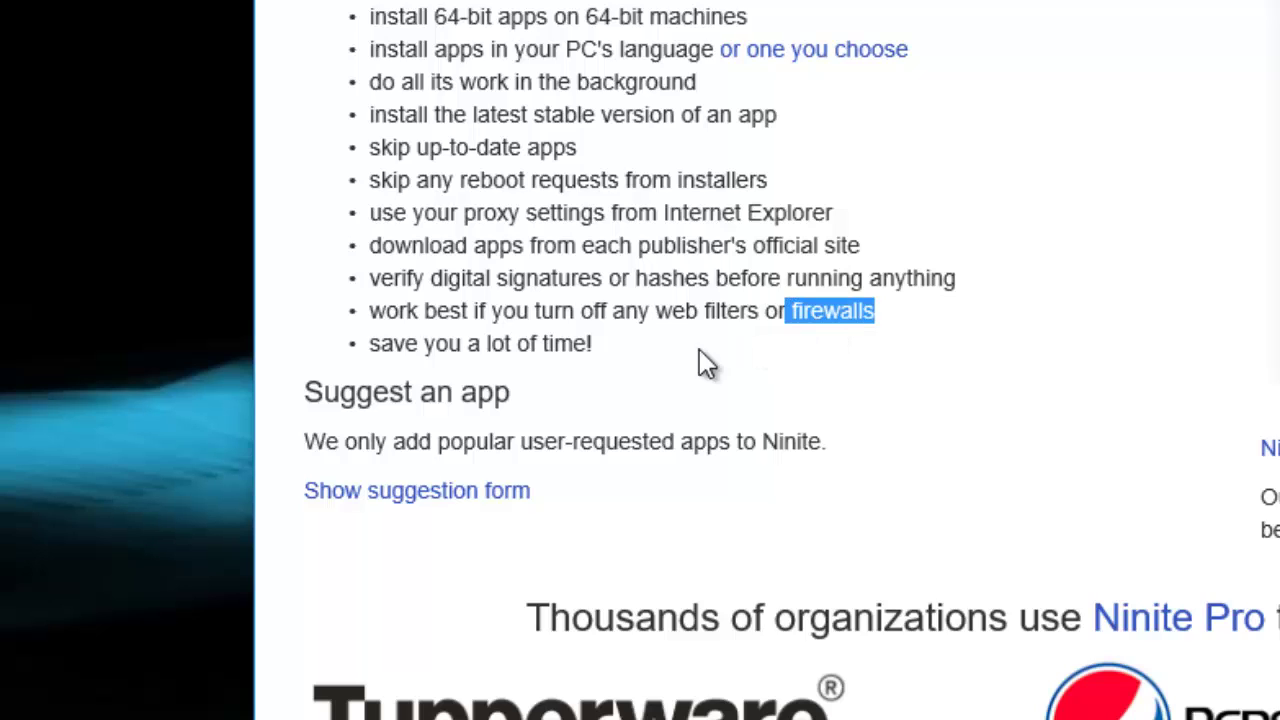
{"action": "left_click_drag", "start_coordinate": [548, 312], "coordinate": [709, 312]}
{"action": "left_click", "coordinate": [709, 312]}
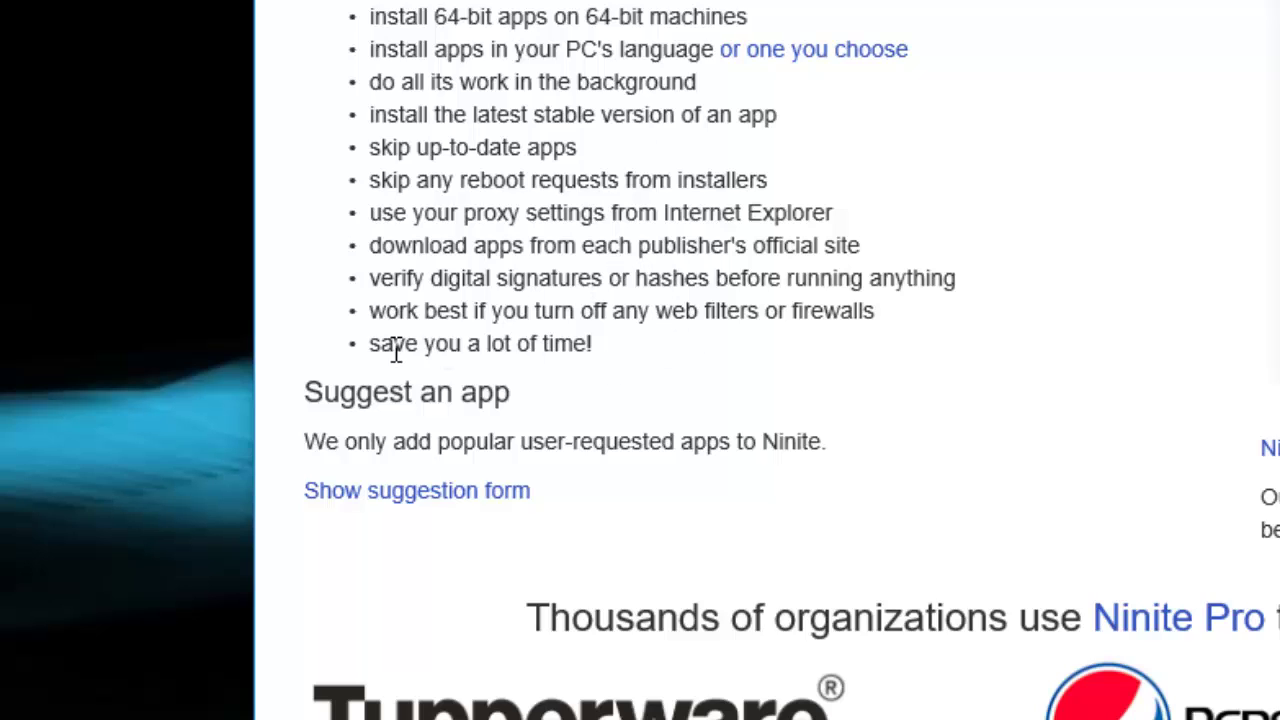
{"action": "left_click_drag", "start_coordinate": [396, 350], "coordinate": [772, 342]}
{"action": "left_click", "coordinate": [452, 350]}
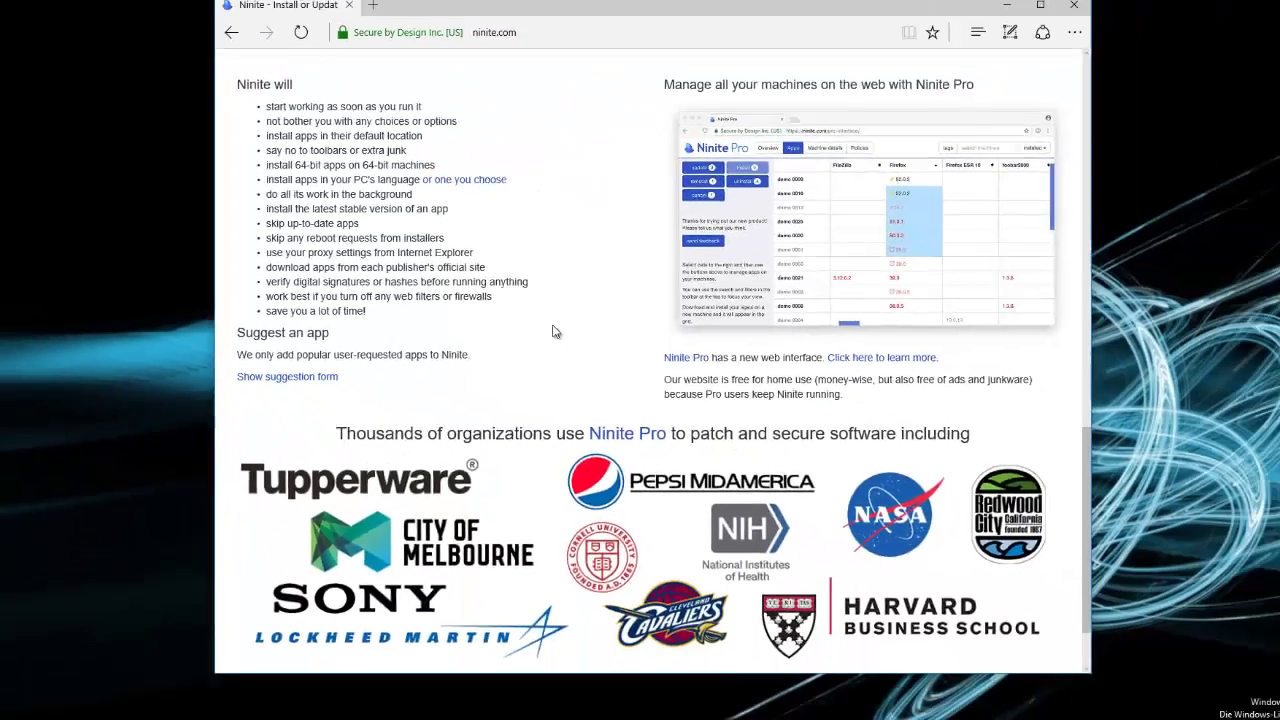
Select Chrome, Skype, VLC and AIMP in the list of apps to install.
{"action": "scroll", "coordinate": [890, 360], "scroll_direction": "up", "scroll_amount": 10}
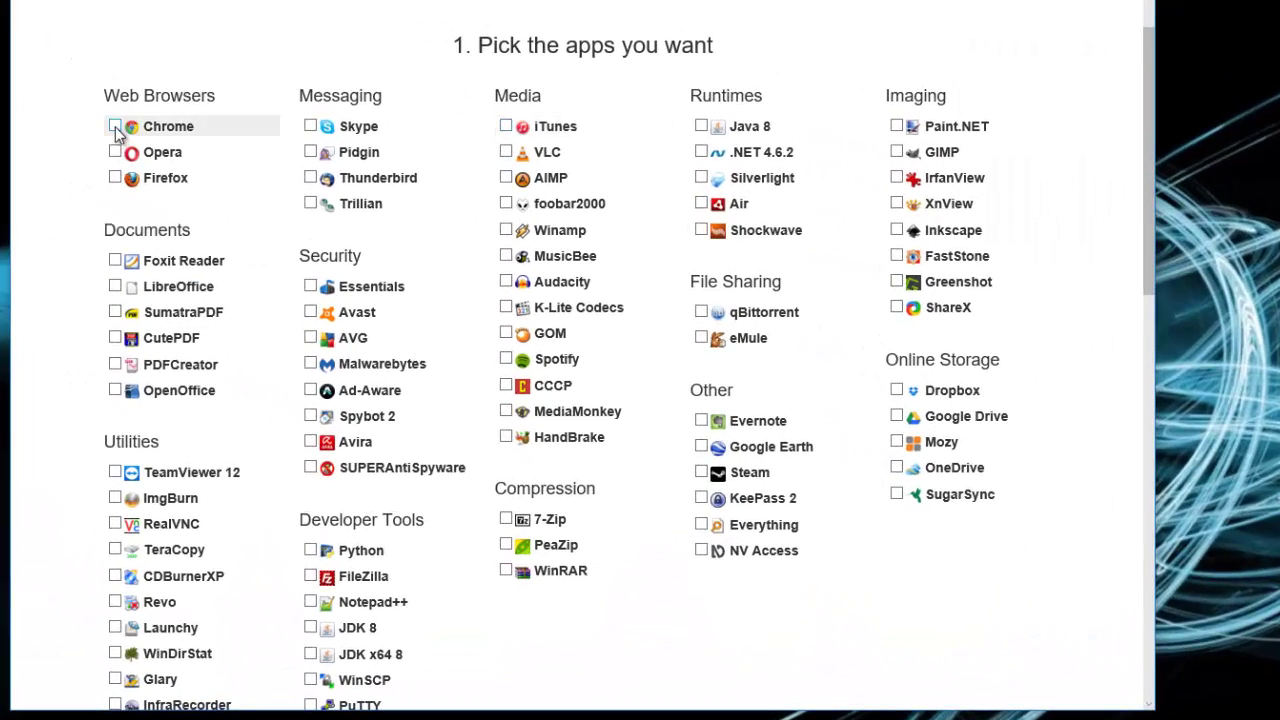
{"action": "left_click", "coordinate": [285, 231]}
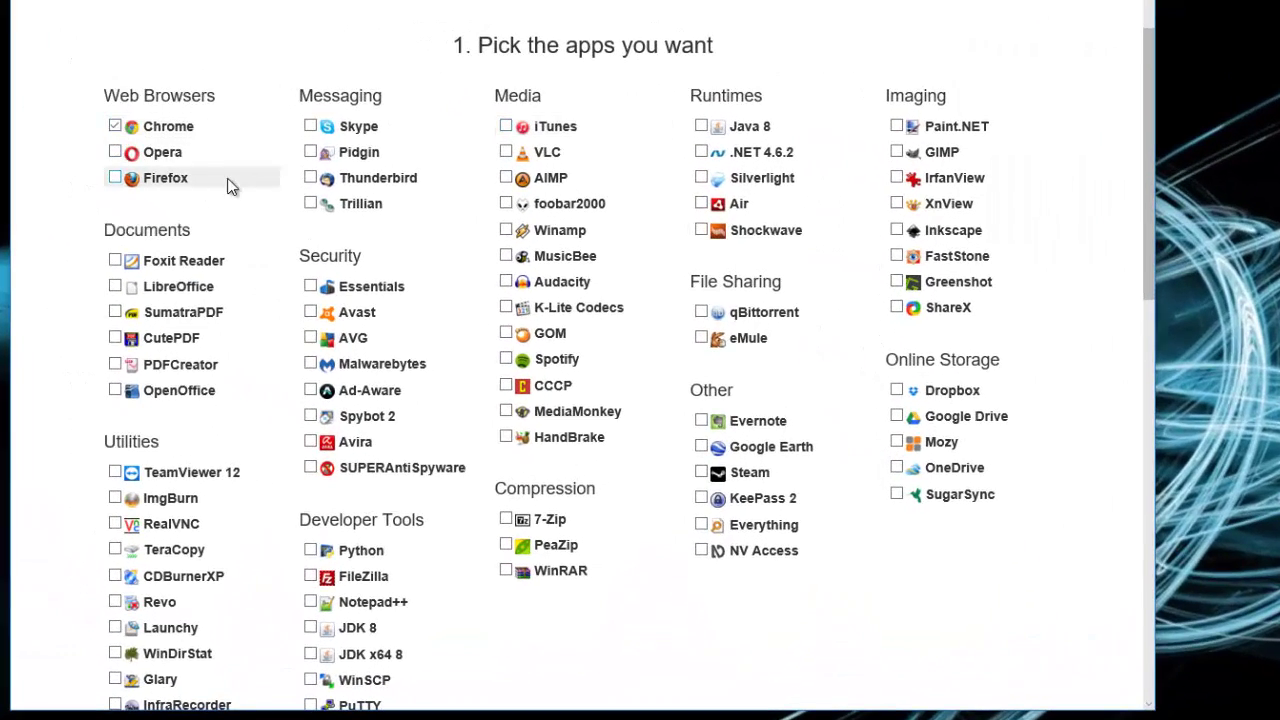
{"action": "left_click", "coordinate": [310, 127]}
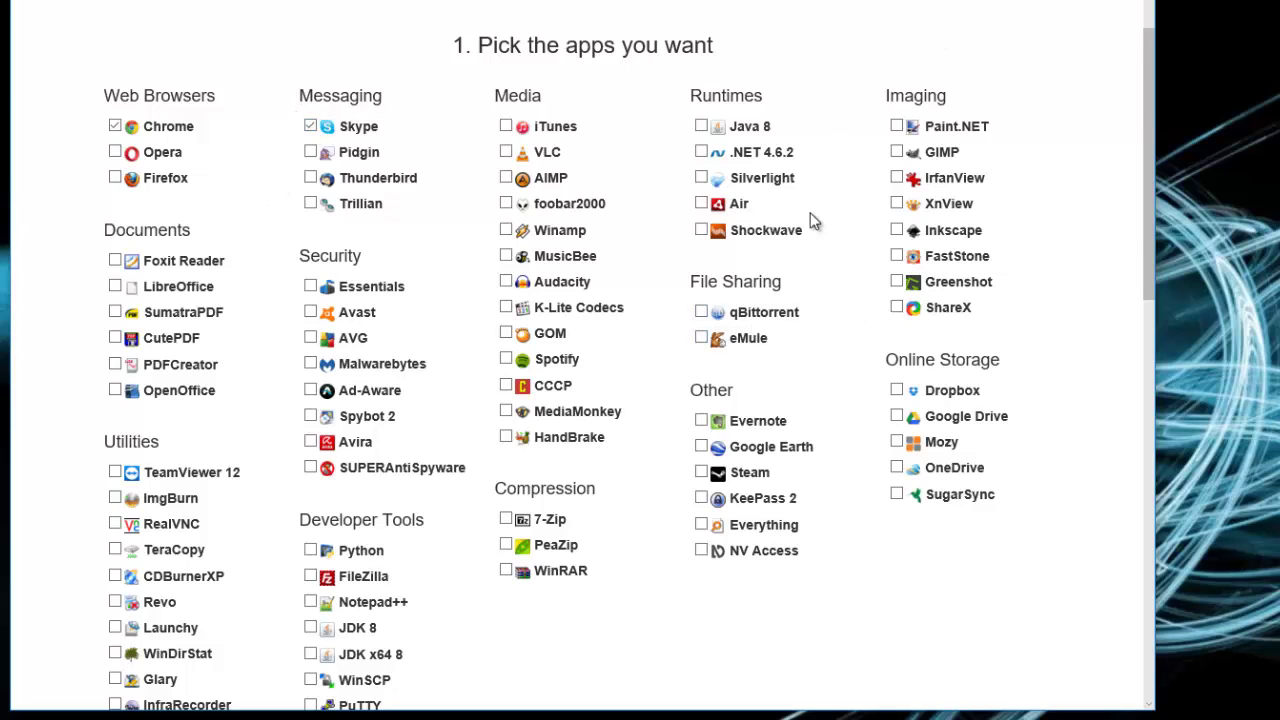
{"action": "left_click", "coordinate": [506, 178]}
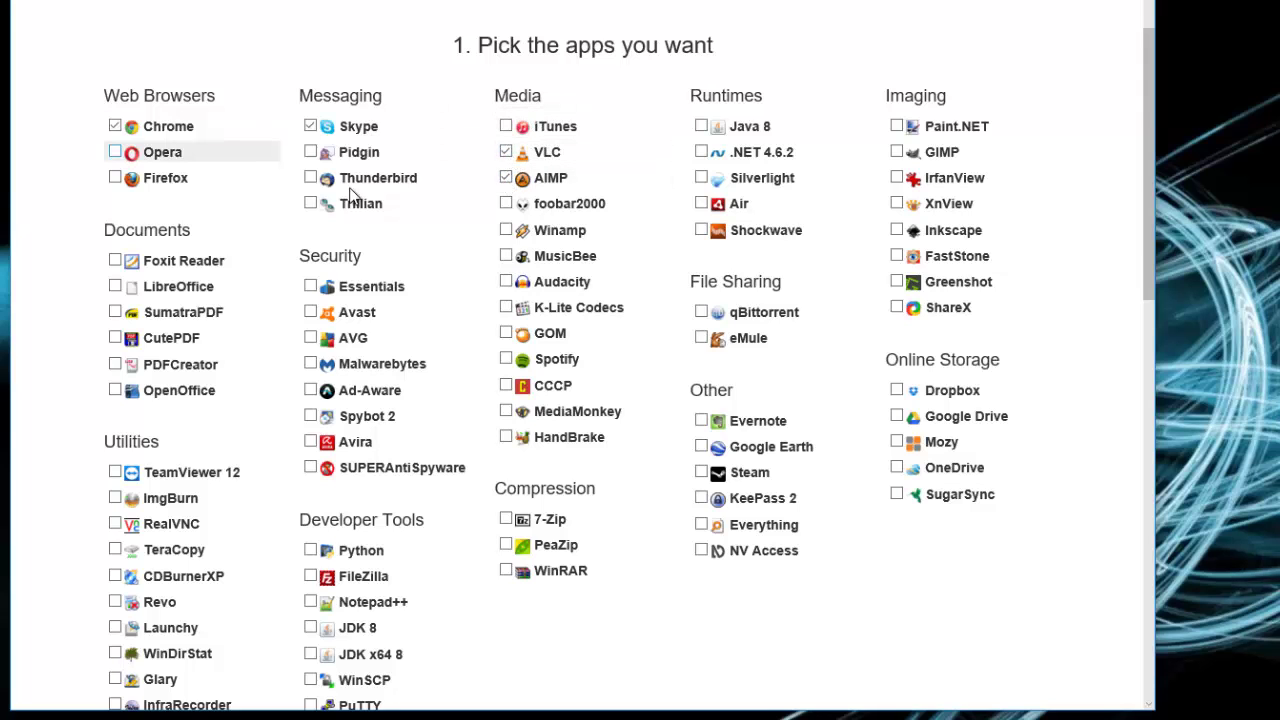
Look over the Ninite page, including the feature list, the Always Up-to-date news and the available app categories.
{"action": "scroll", "coordinate": [686, 310], "scroll_direction": "down", "scroll_amount": 5}
{"action": "scroll", "coordinate": [697, 296], "scroll_direction": "up", "scroll_amount": 5}
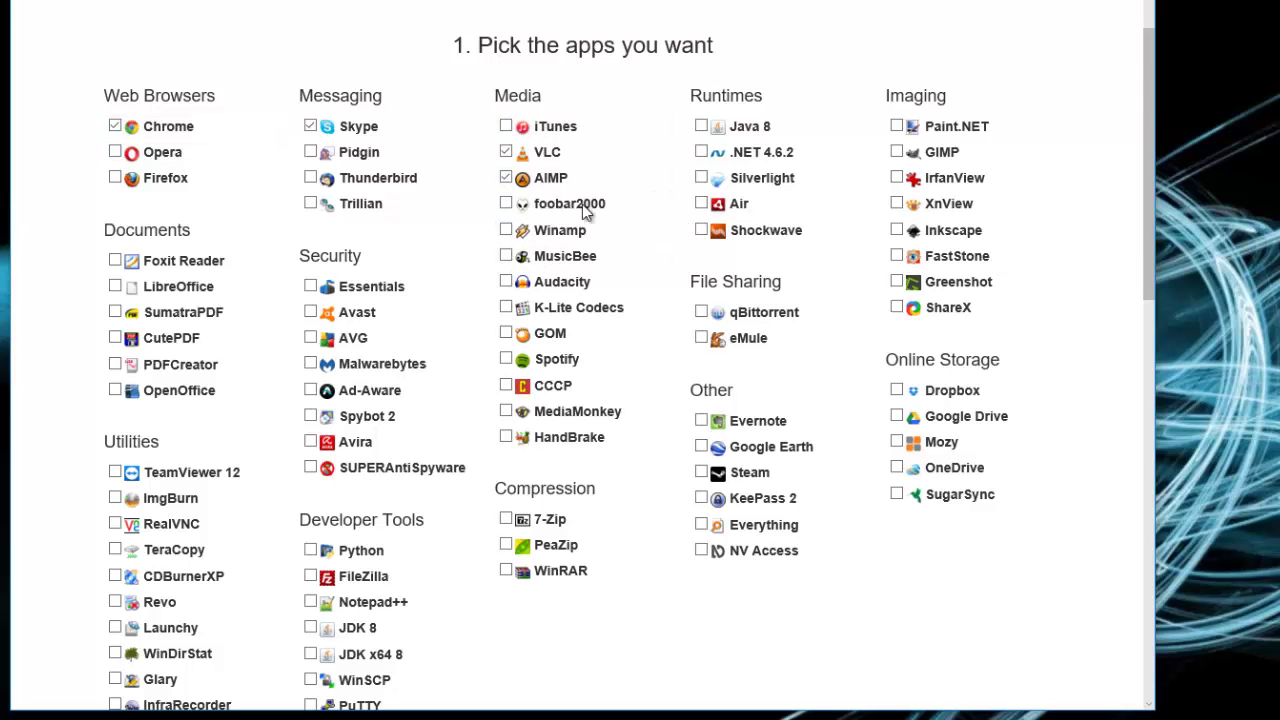
{"action": "scroll", "coordinate": [280, 178], "scroll_direction": "down", "scroll_amount": 10}
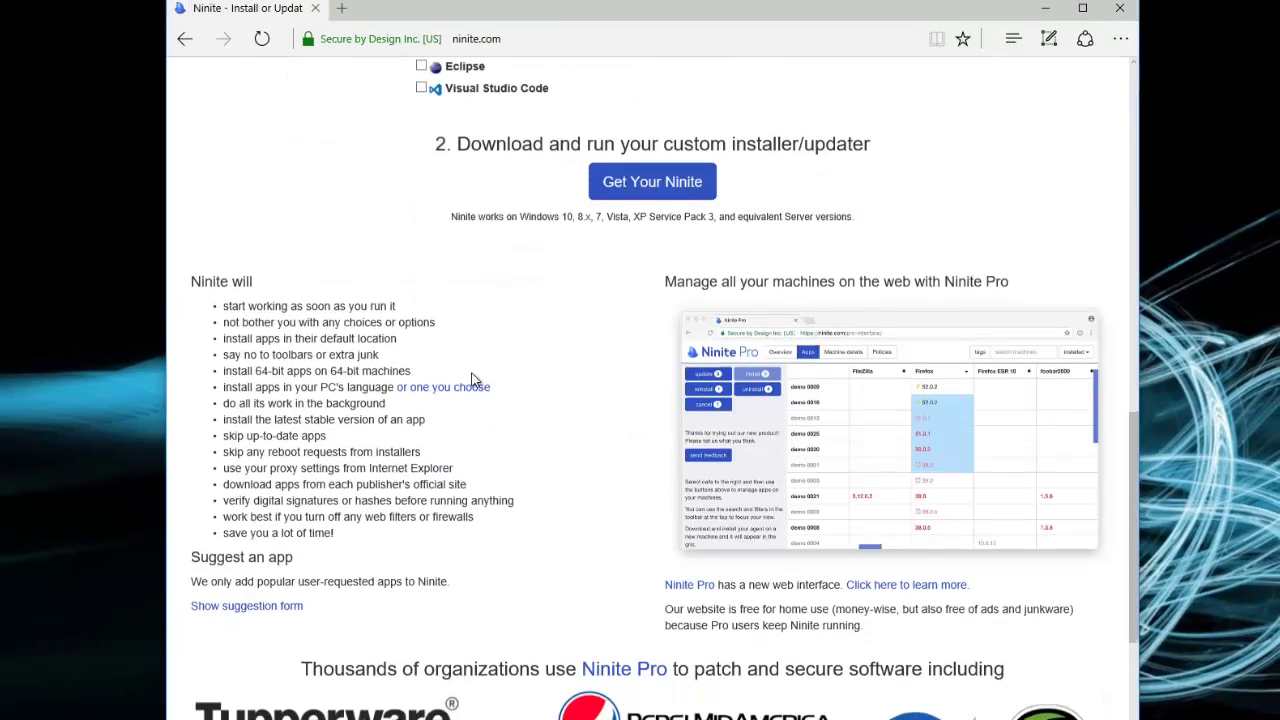
{"action": "scroll", "coordinate": [698, 275], "scroll_direction": "down", "scroll_amount": 5}
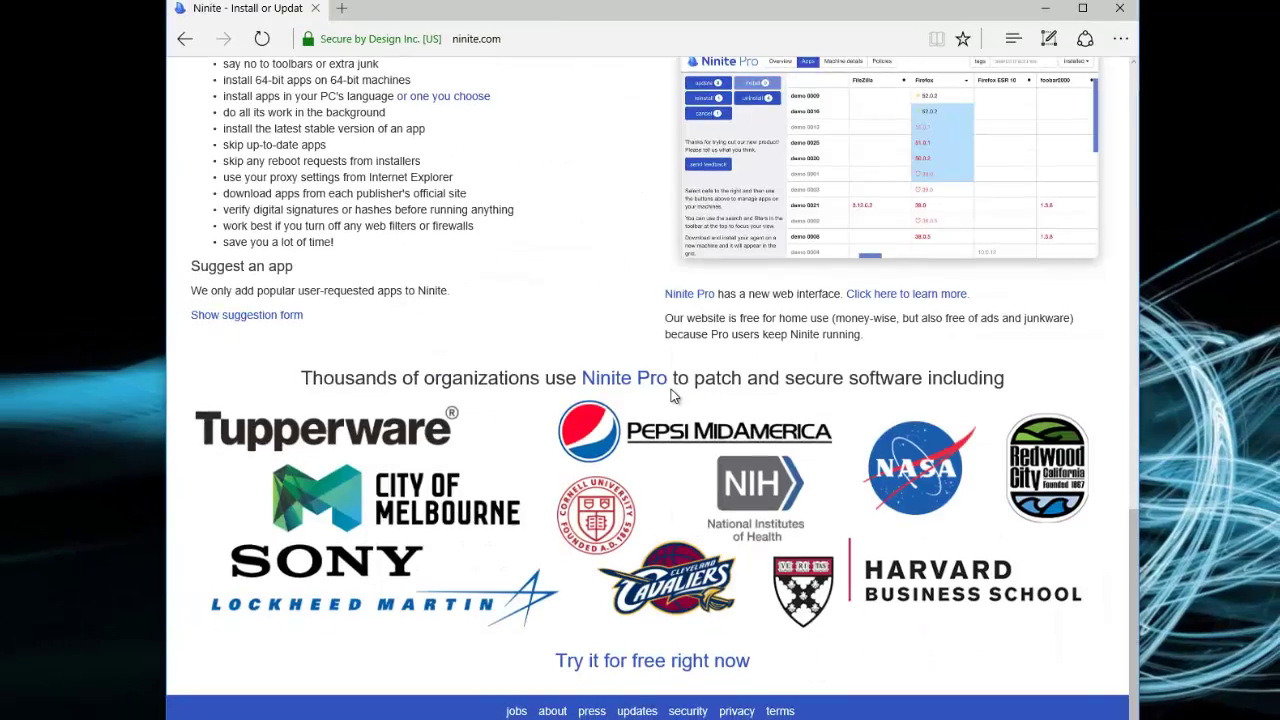
{"action": "scroll", "coordinate": [637, 397], "scroll_direction": "up", "scroll_amount": 15}
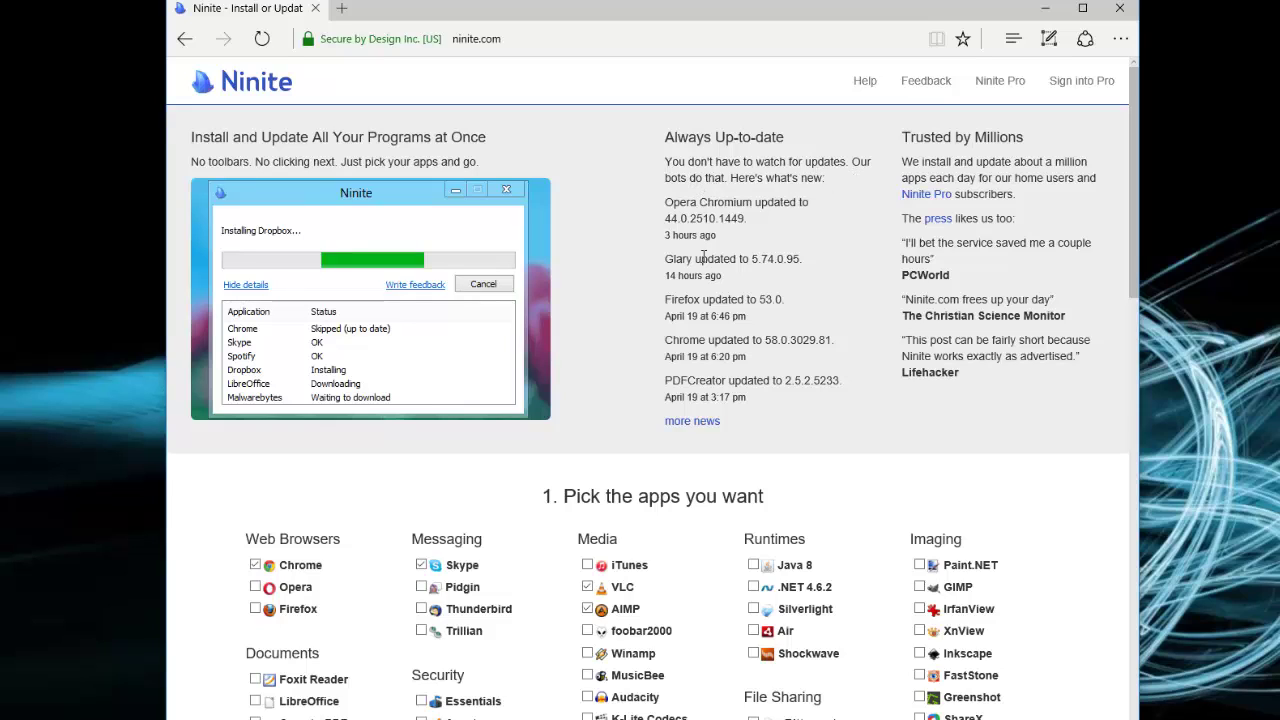
{"action": "left_click_drag", "start_coordinate": [666, 138], "coordinate": [826, 155]}
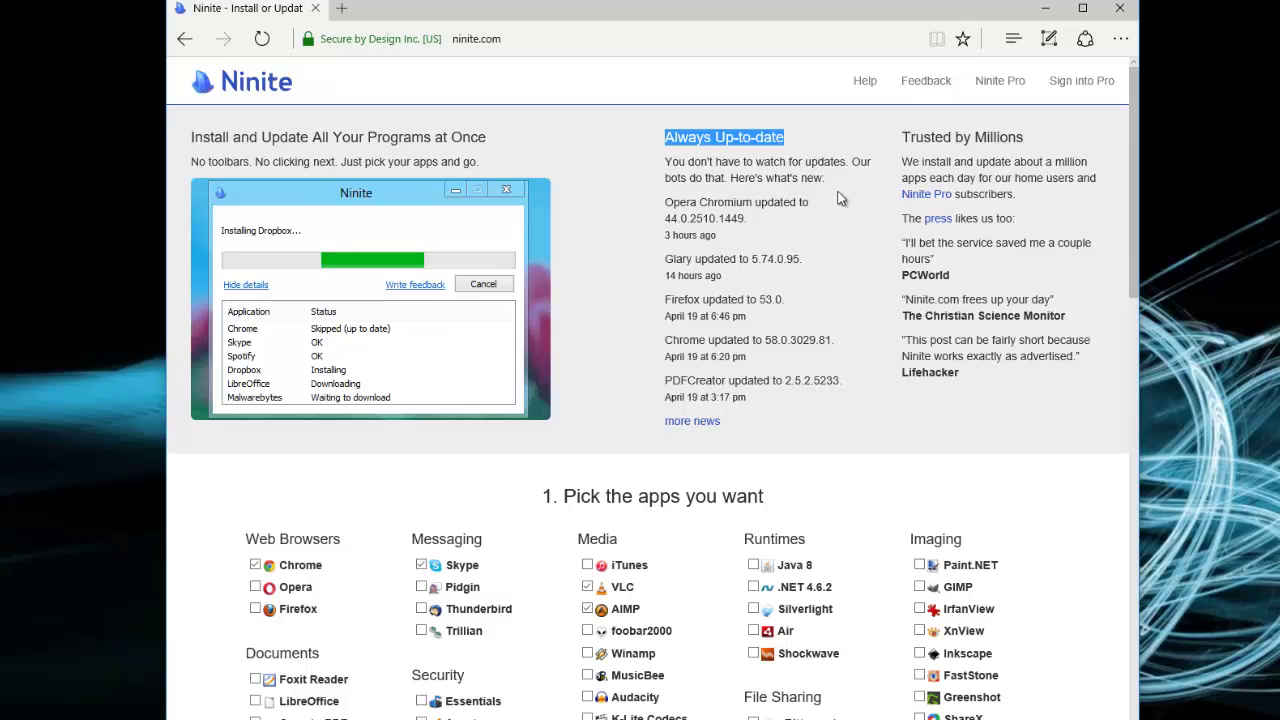
{"action": "scroll", "coordinate": [646, 274], "scroll_direction": "down", "scroll_amount": 4}
{"action": "scroll", "coordinate": [691, 294], "scroll_direction": "up", "scroll_amount": 1}
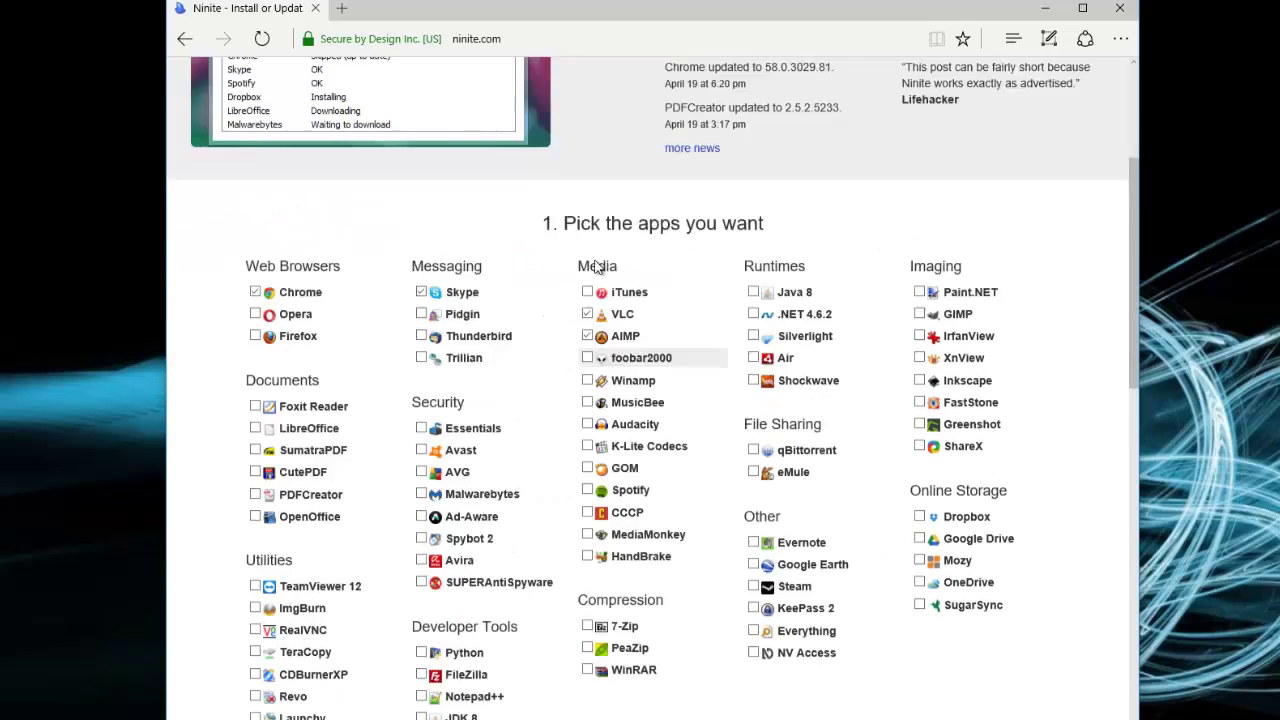
{"action": "scroll", "coordinate": [600, 266], "scroll_direction": "down", "scroll_amount": 2}
{"action": "scroll", "coordinate": [550, 240], "scroll_direction": "up", "scroll_amount": 2}
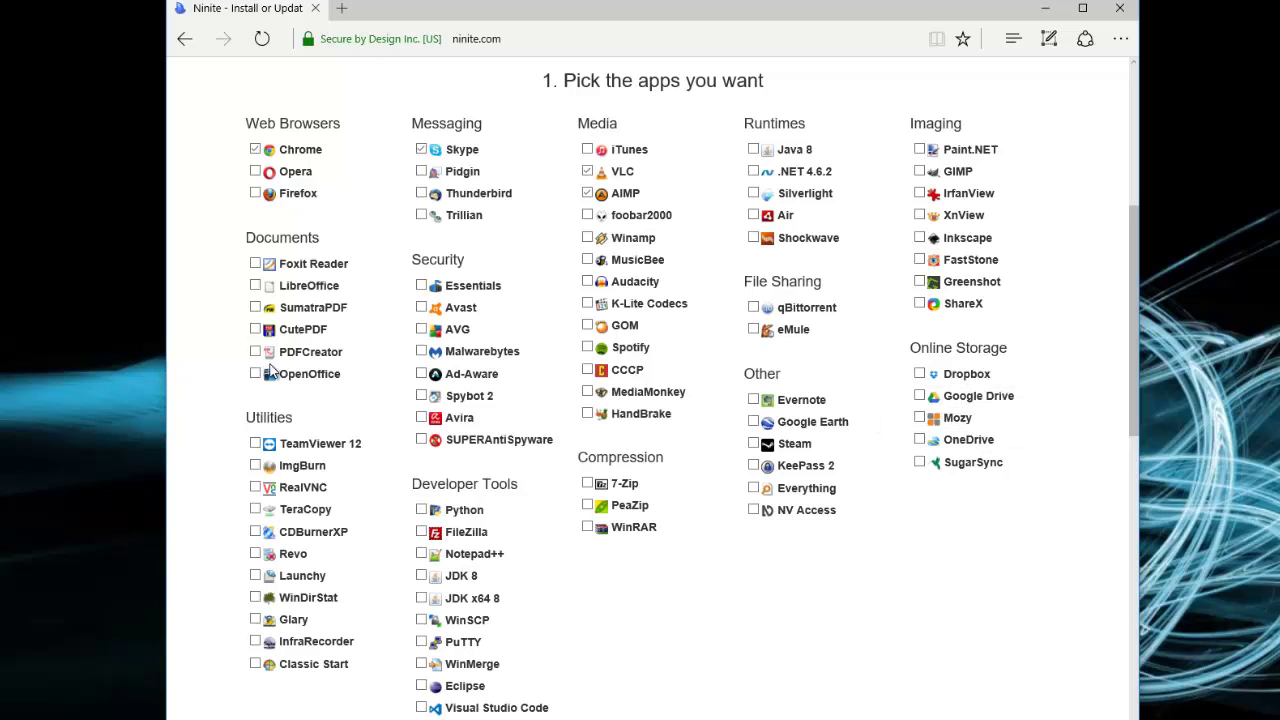
{"action": "scroll", "coordinate": [558, 329], "scroll_direction": "down", "scroll_amount": 3}
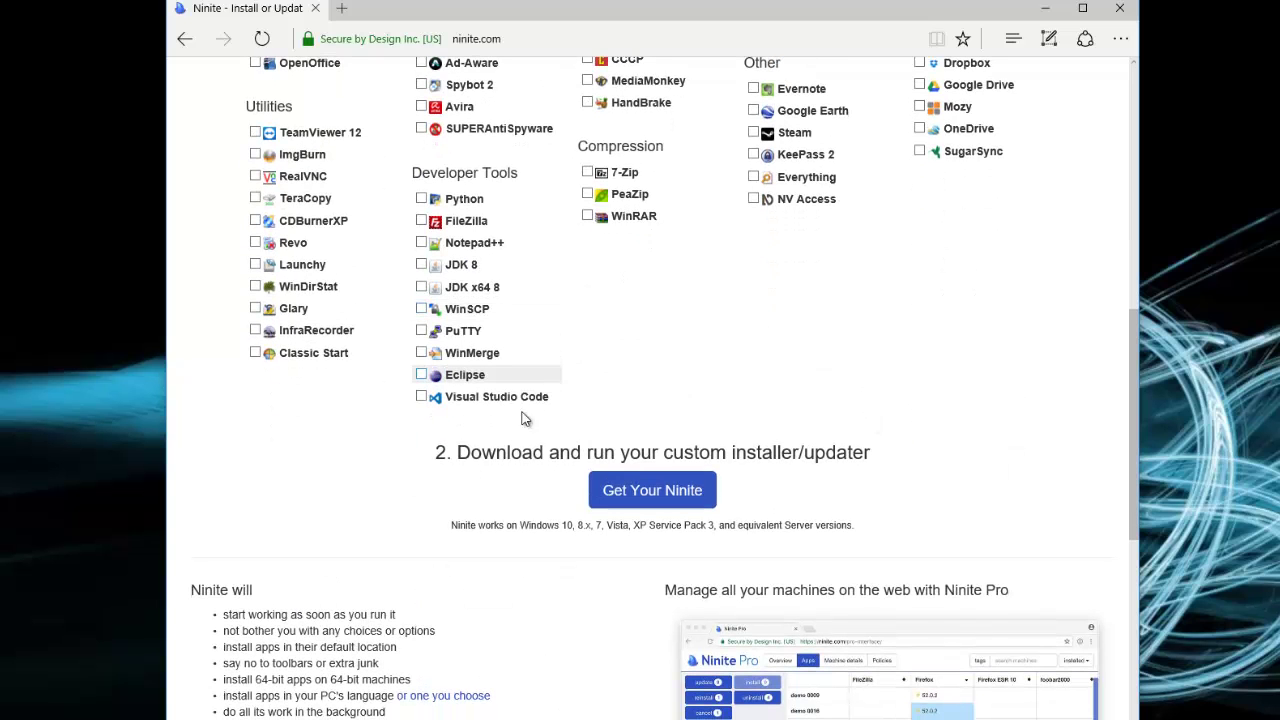
Download the custom Ninite installer for the selected apps.
{"action": "left_click_drag", "start_coordinate": [457, 452], "coordinate": [800, 452]}
{"action": "left_click", "coordinate": [898, 437]}
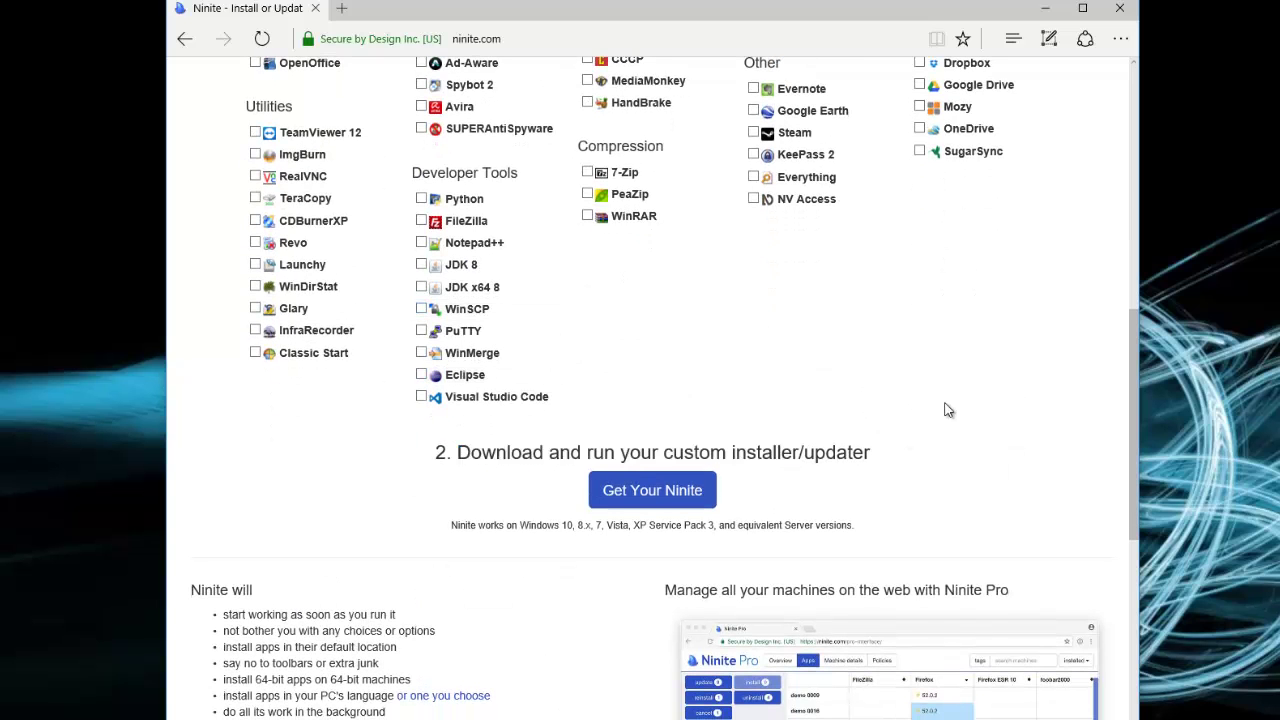
{"action": "scroll", "coordinate": [951, 410], "scroll_direction": "down", "scroll_amount": 2}
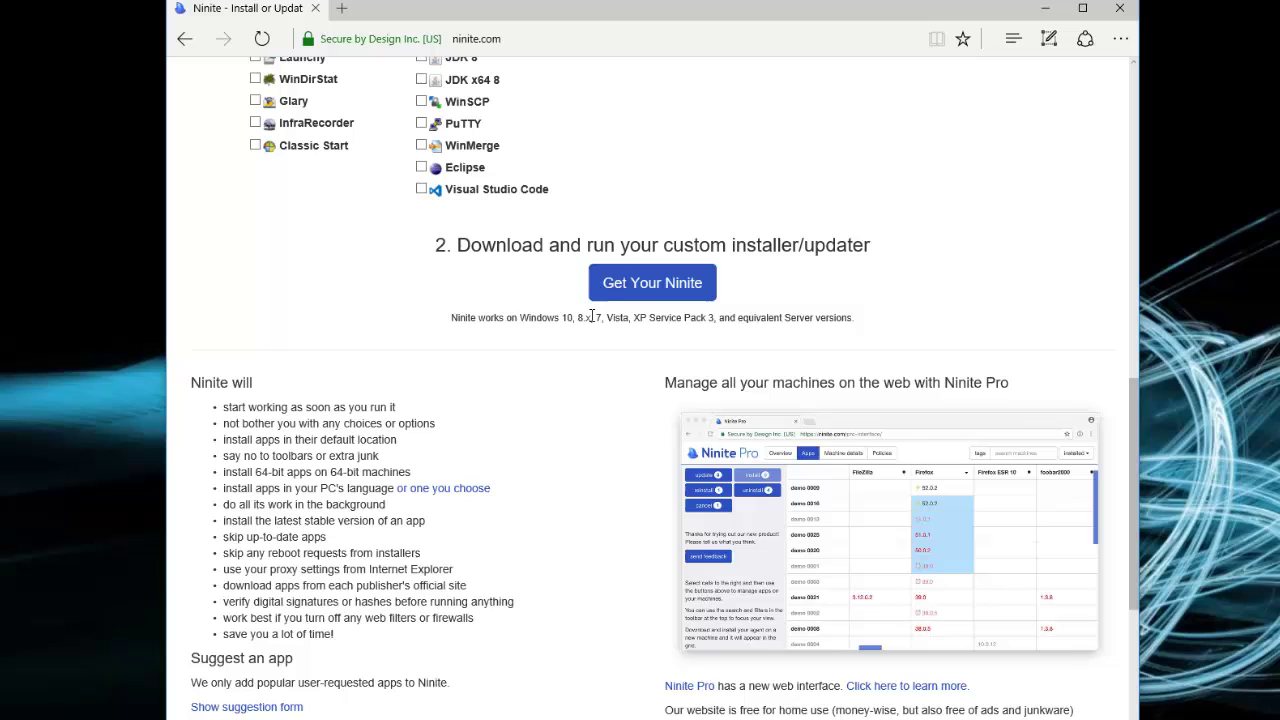
{"action": "left_click", "coordinate": [644, 288]}
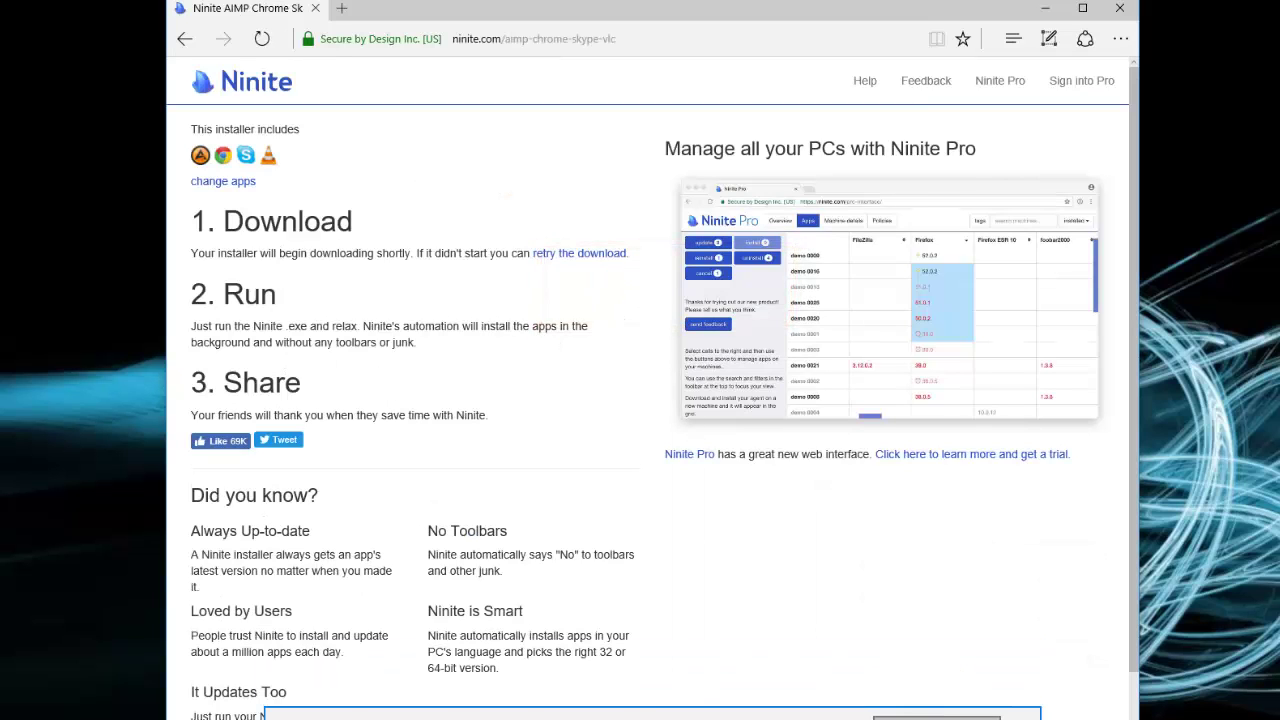
{"action": "scroll", "coordinate": [771, 618], "scroll_direction": "down", "scroll_amount": 1}
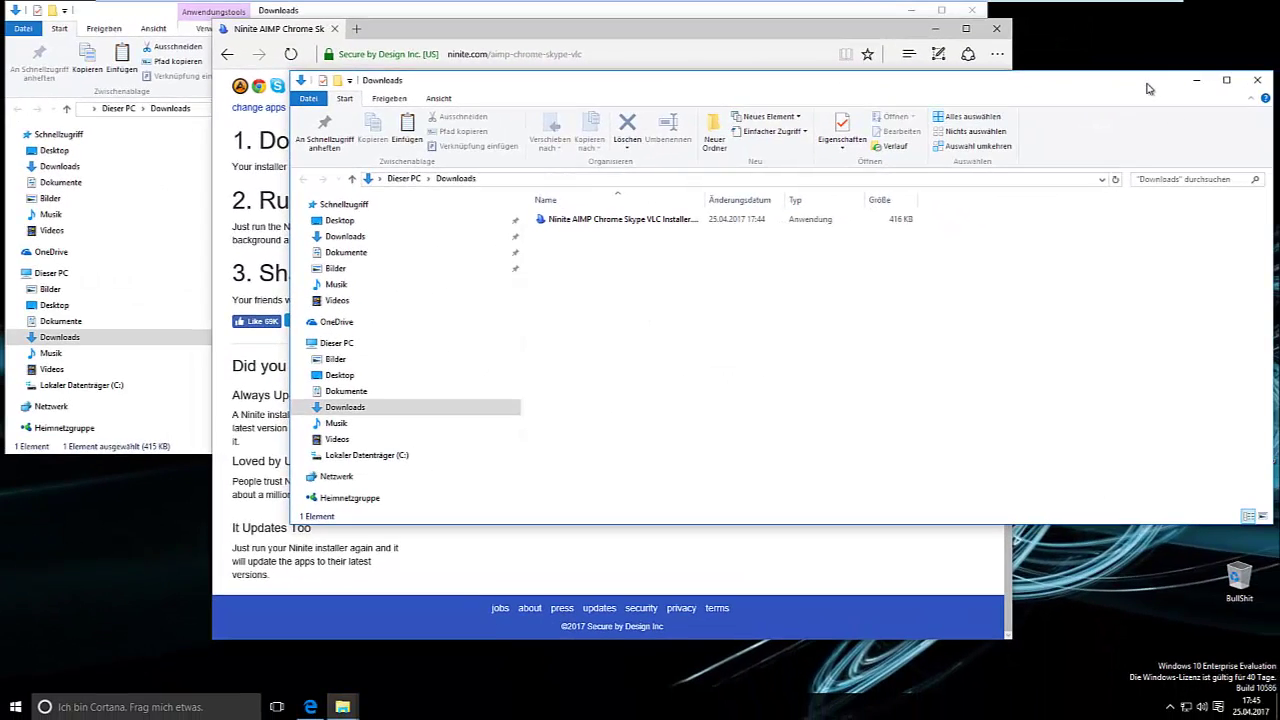
Close the Ninite browser window and the extra Downloads window in front.
{"action": "left_click", "coordinate": [962, 31]}
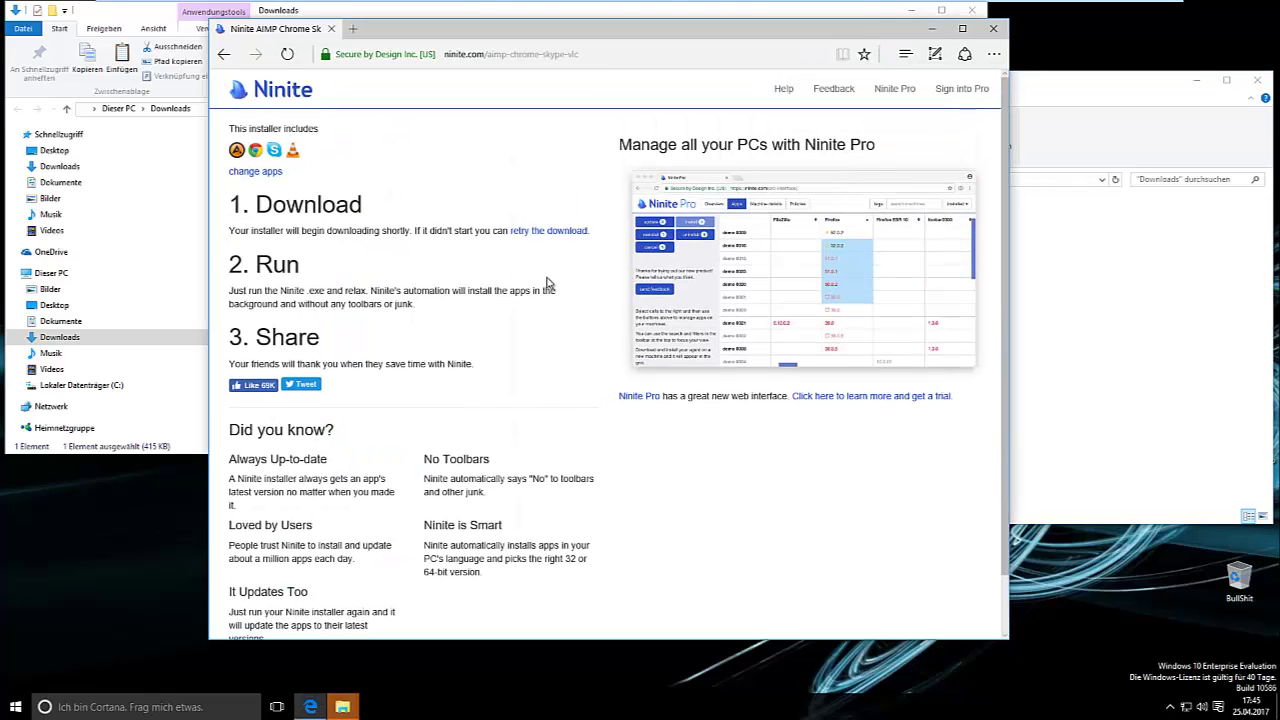
{"action": "left_click", "coordinate": [993, 29]}
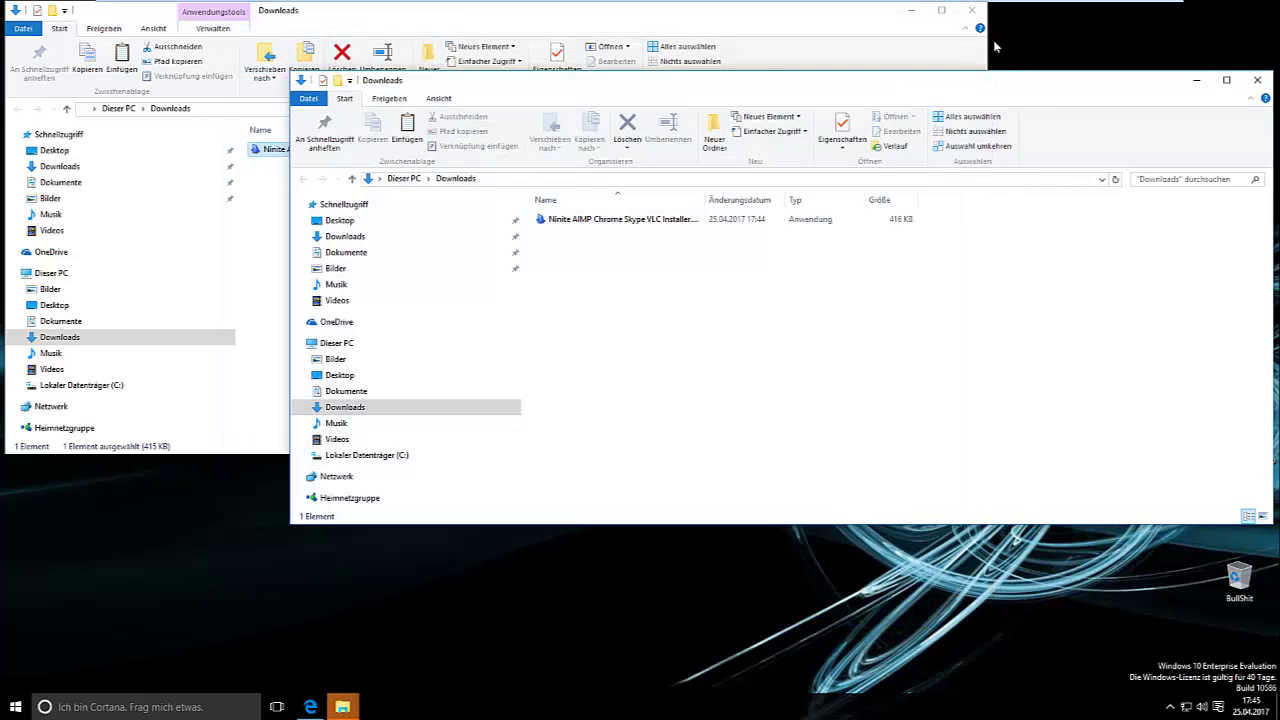
{"action": "left_click", "coordinate": [1257, 80]}
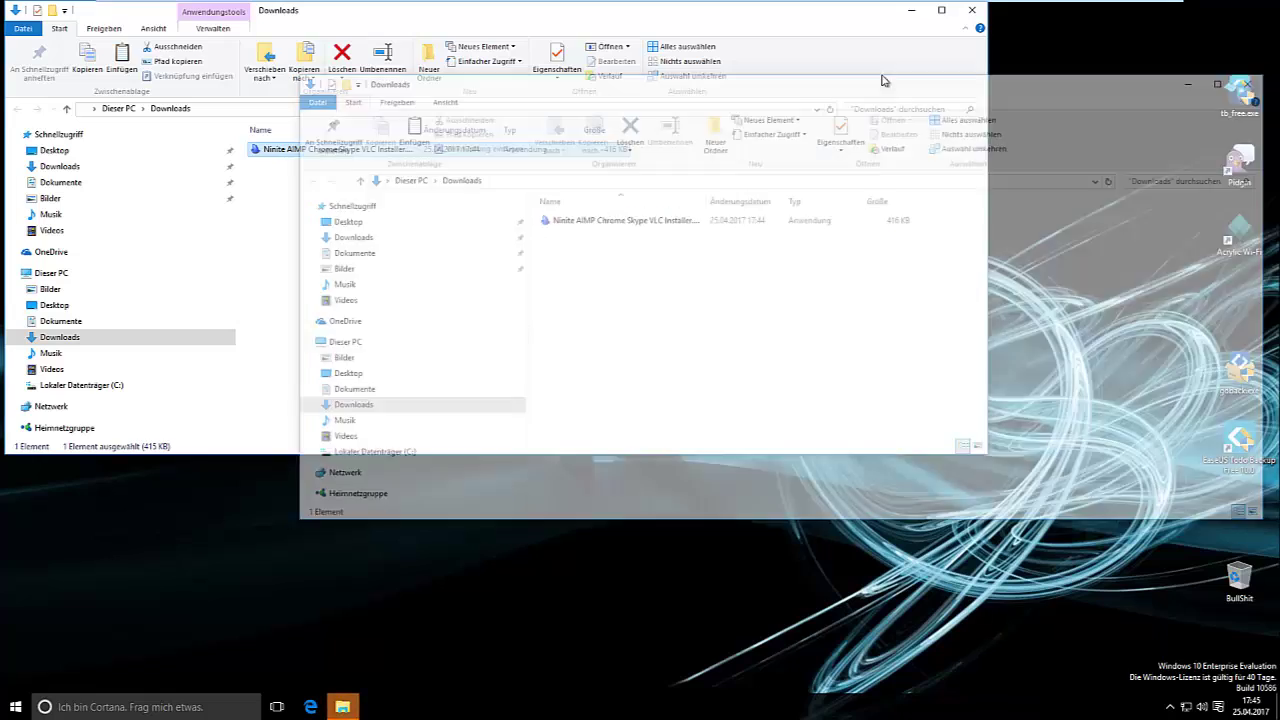
Run the Ninite AIMP Chrome Skype VLC installer from the Downloads folder.
{"action": "left_click", "coordinate": [308, 150]}
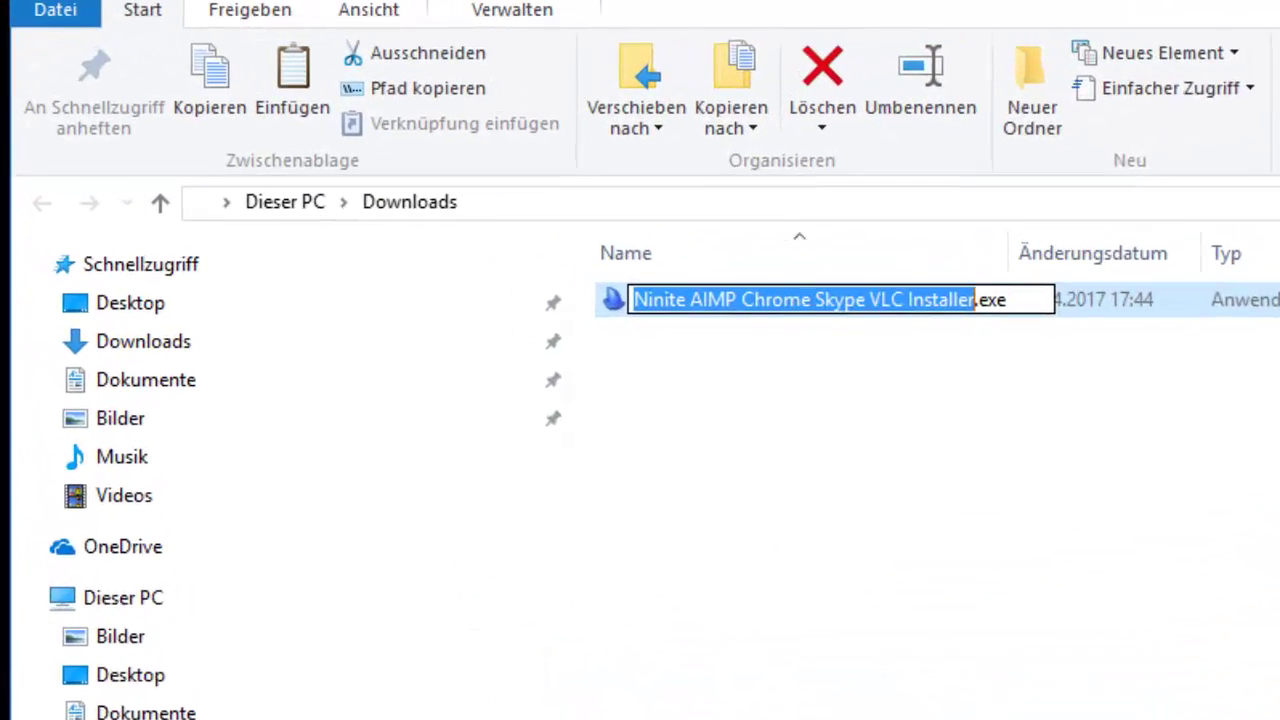
{"action": "left_click", "coordinate": [265, 166]}
{"action": "left_click", "coordinate": [699, 309]}
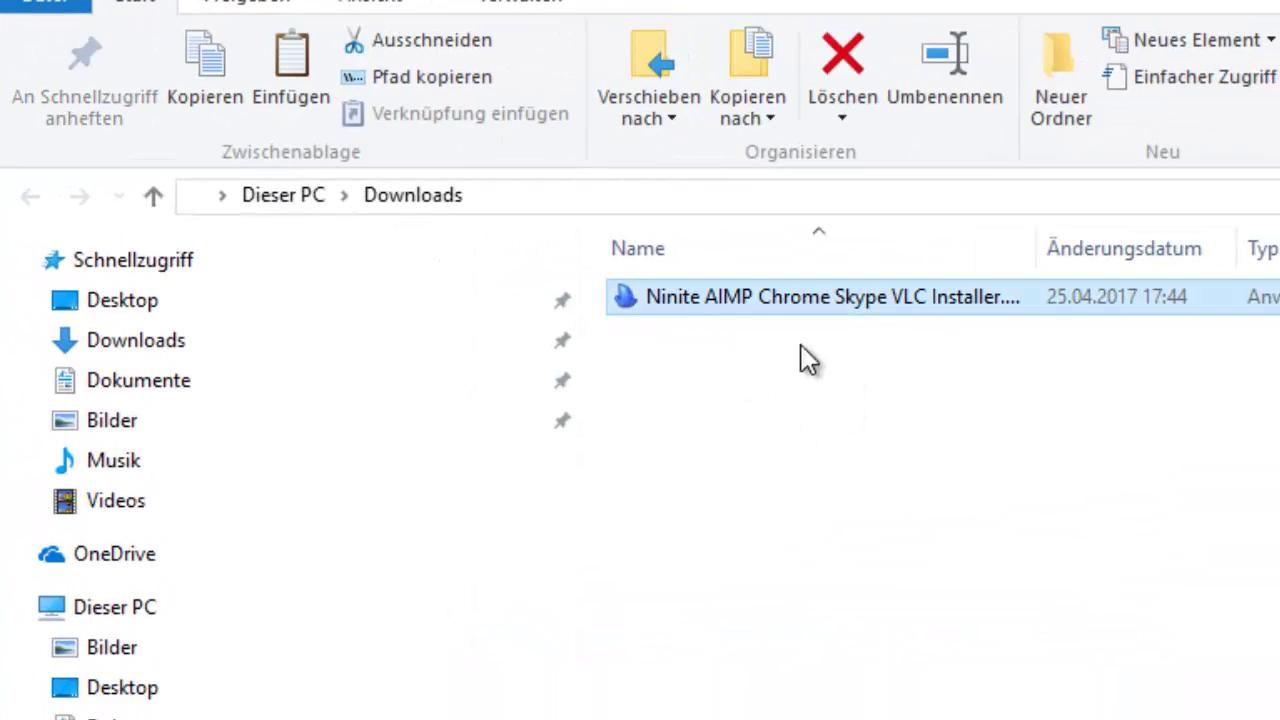
{"action": "left_click", "coordinate": [720, 310]}
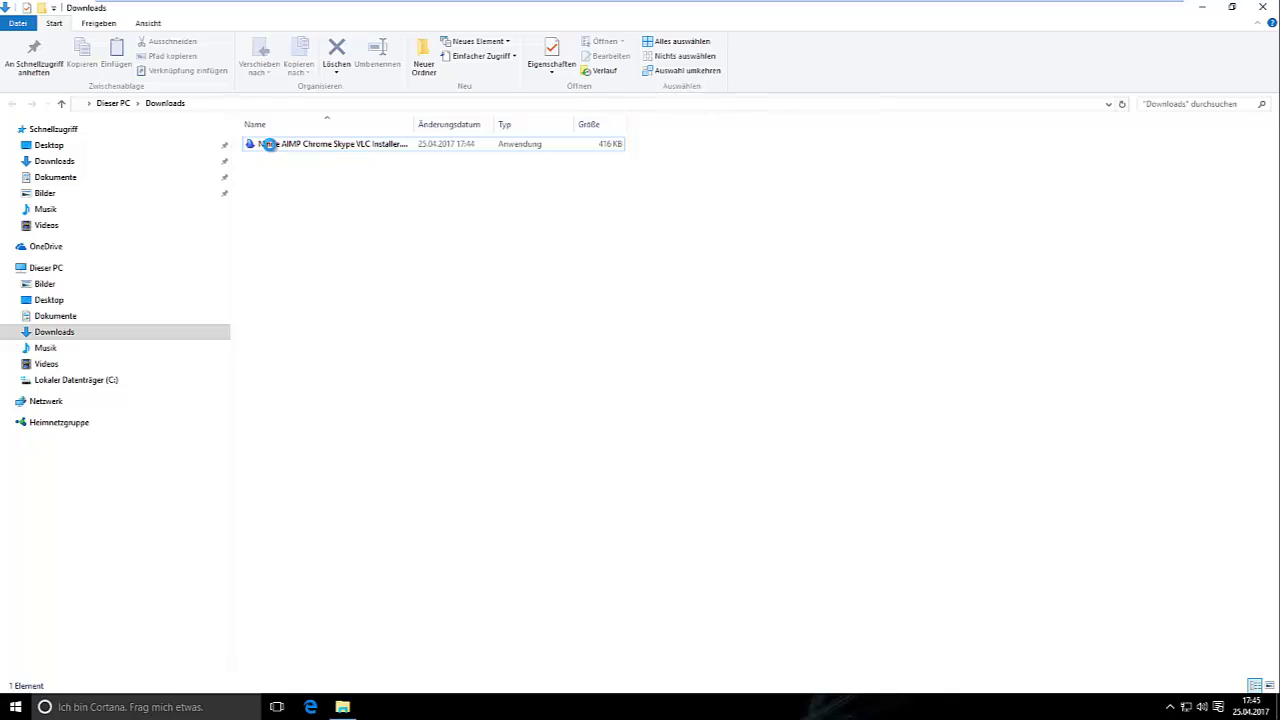
{"action": "left_click", "coordinate": [269, 144]}
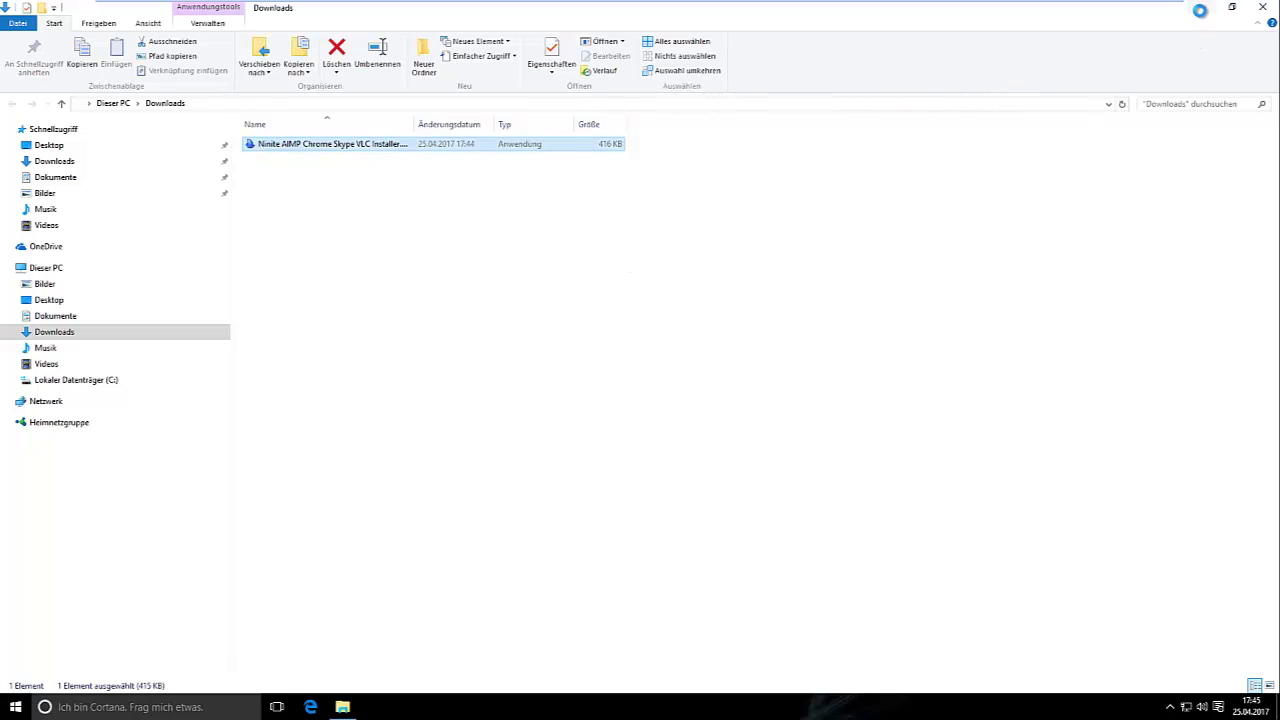
Restore the maximized Downloads window to its smaller size and reposition it on the desktop.
{"action": "left_click", "coordinate": [1233, 10]}
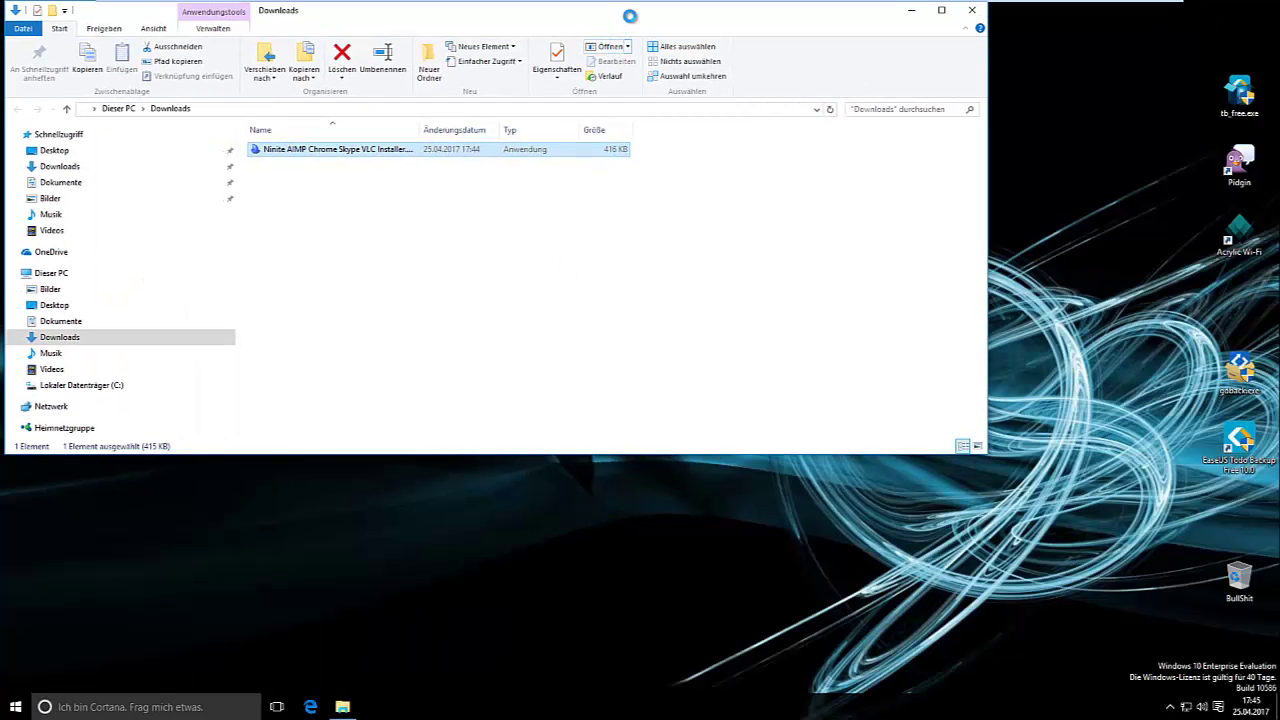
{"action": "left_click_drag", "start_coordinate": [629, 16], "coordinate": [795, 110]}
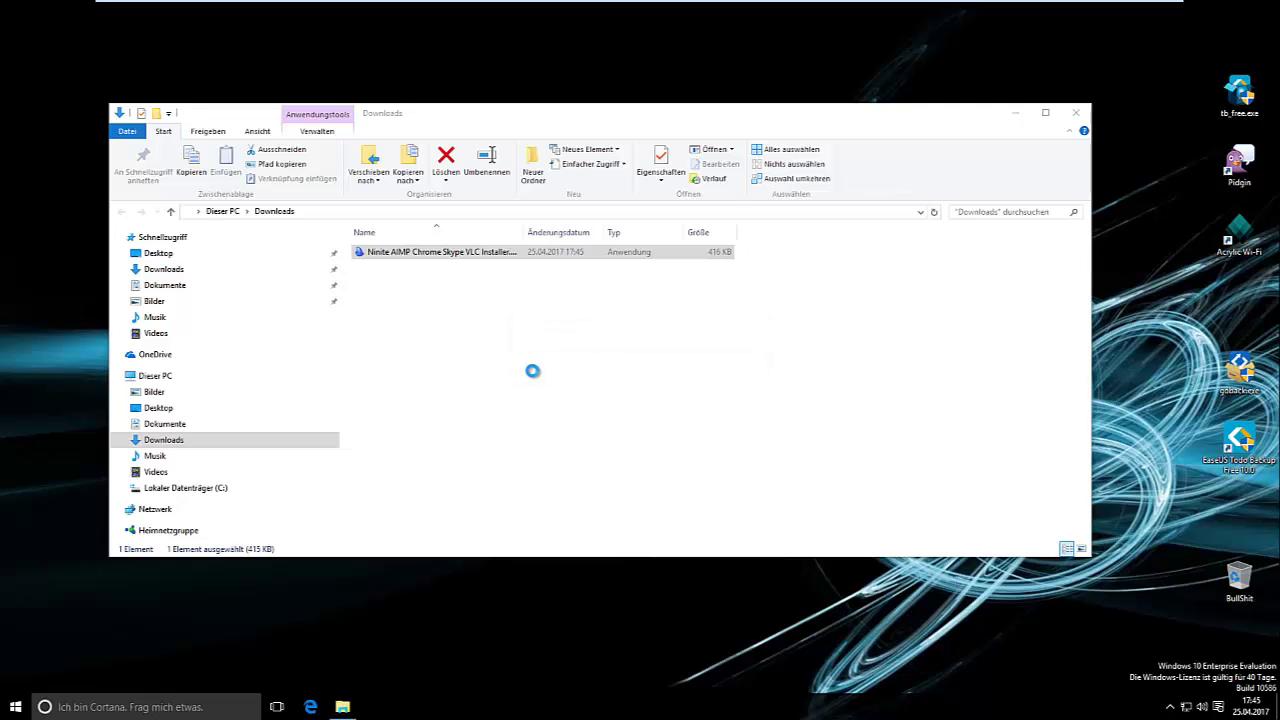
{"action": "left_click_drag", "start_coordinate": [806, 118], "coordinate": [828, 62]}
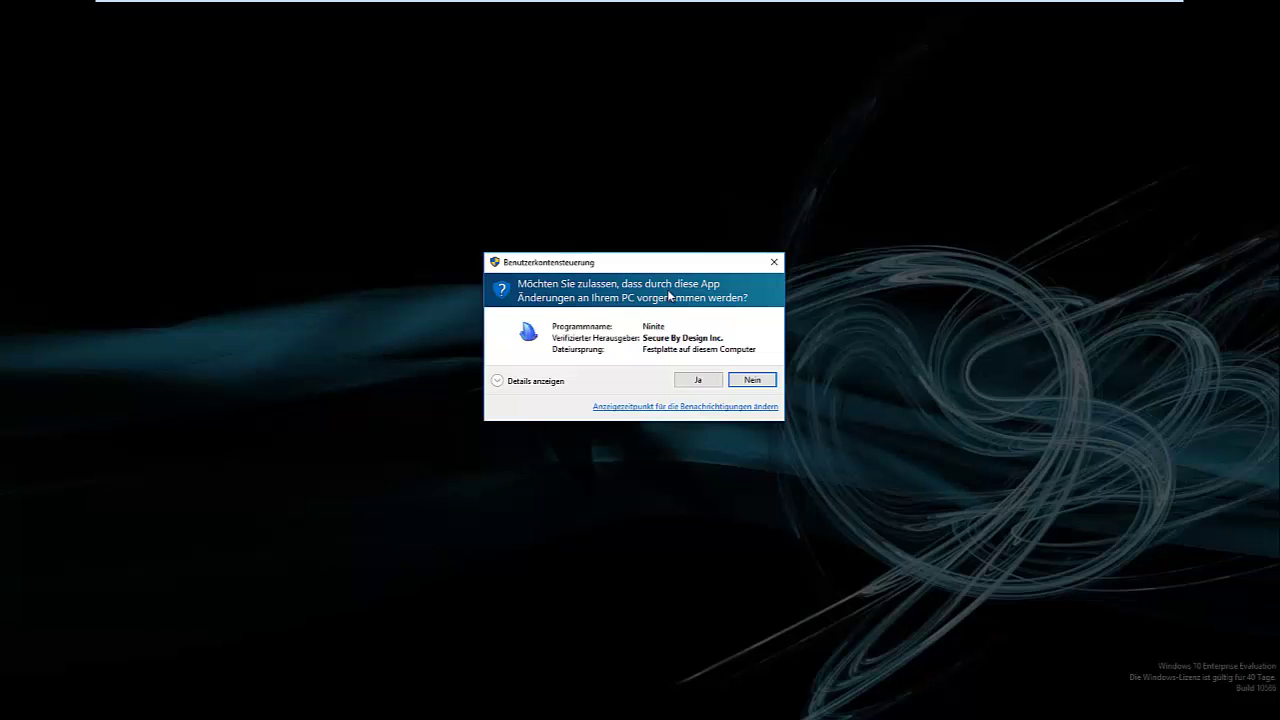
Allow Ninite to make changes to the PC and show the installation details for each app.
{"action": "left_click", "coordinate": [697, 381]}
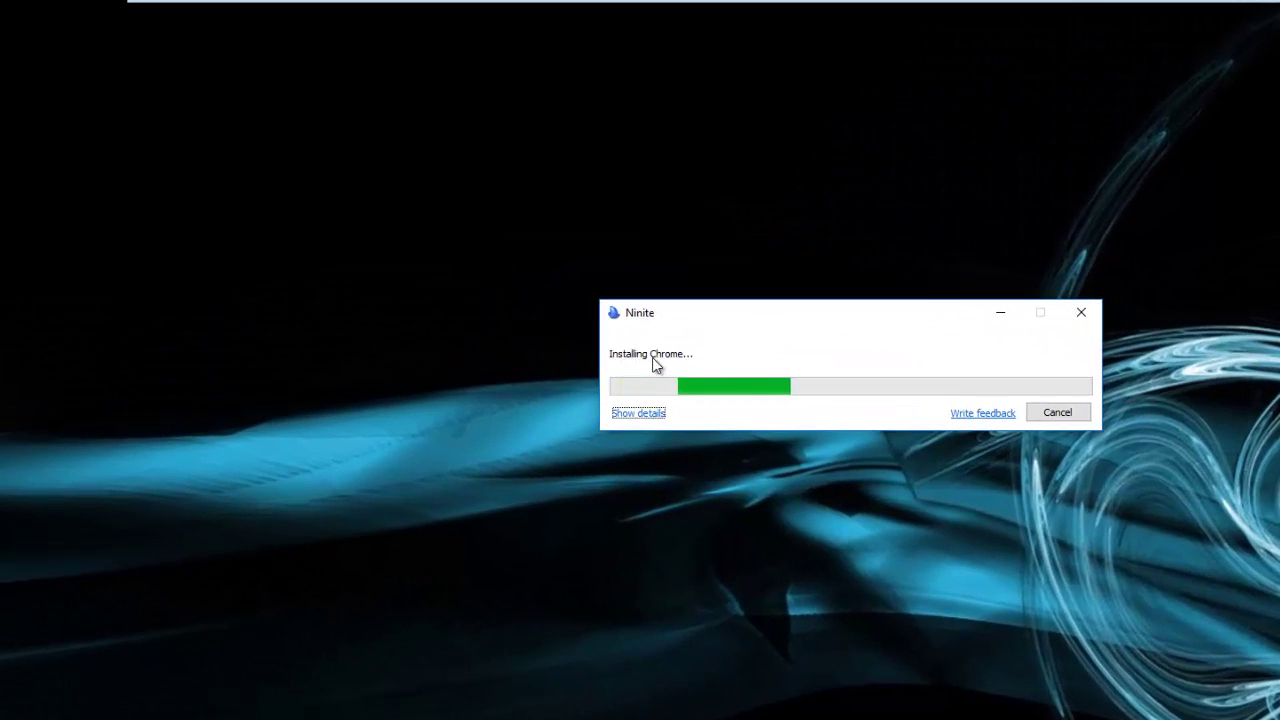
{"action": "left_click", "coordinate": [638, 415]}
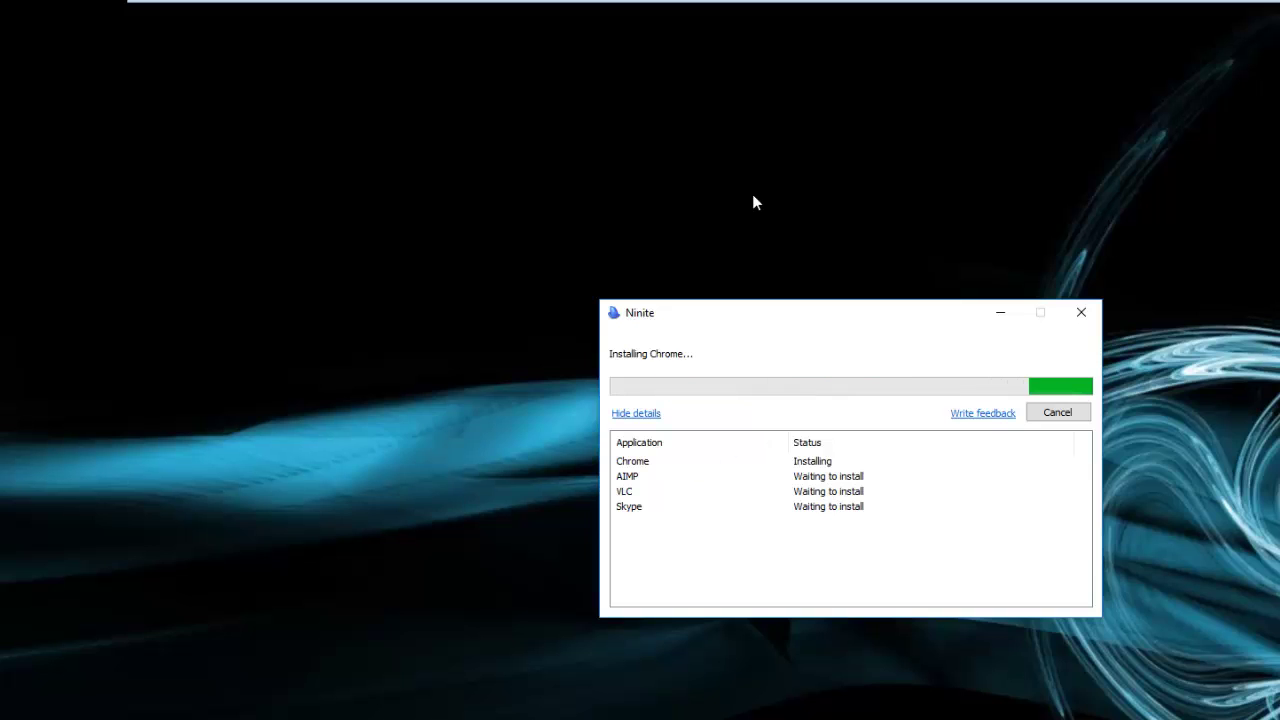
{"action": "left_click_drag", "start_coordinate": [751, 305], "coordinate": [726, 198]}
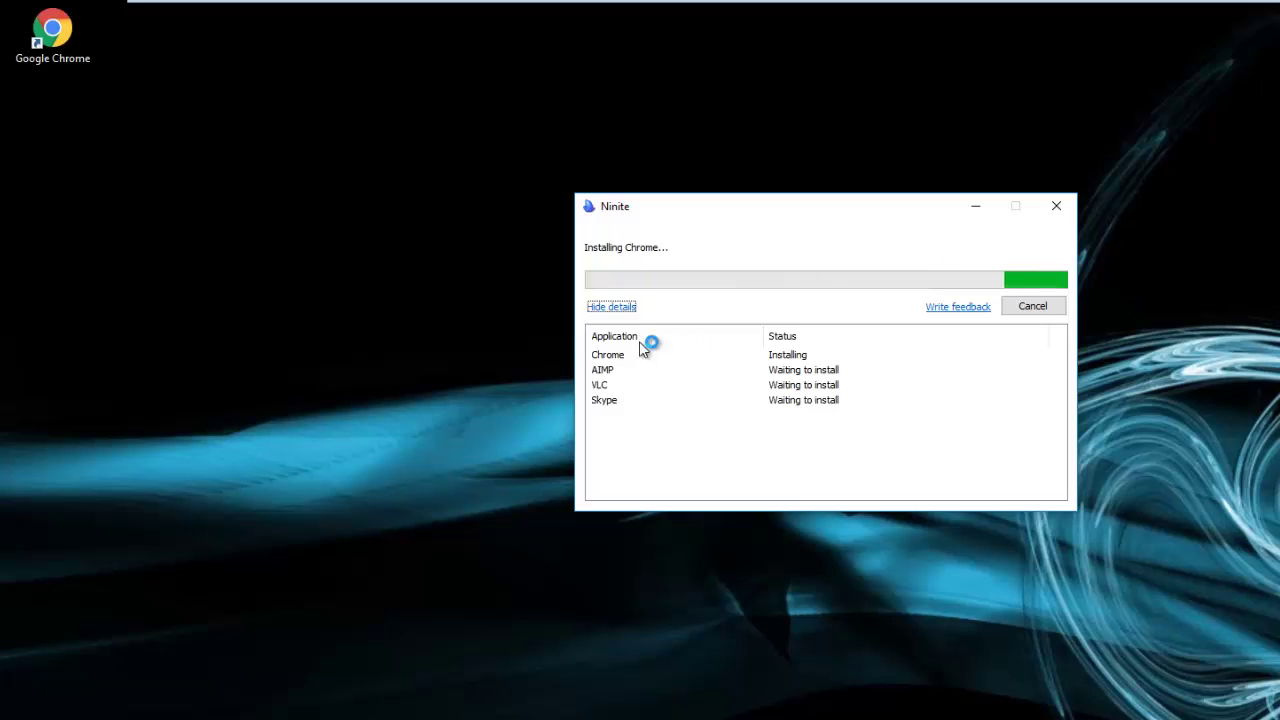
Move the Google Chrome desktop shortcut out of the corner toward the middle of the desktop.
{"action": "left_click", "coordinate": [76, 84]}
{"action": "left_click_drag", "start_coordinate": [60, 40], "coordinate": [239, 150]}
{"action": "left_click", "coordinate": [344, 286]}
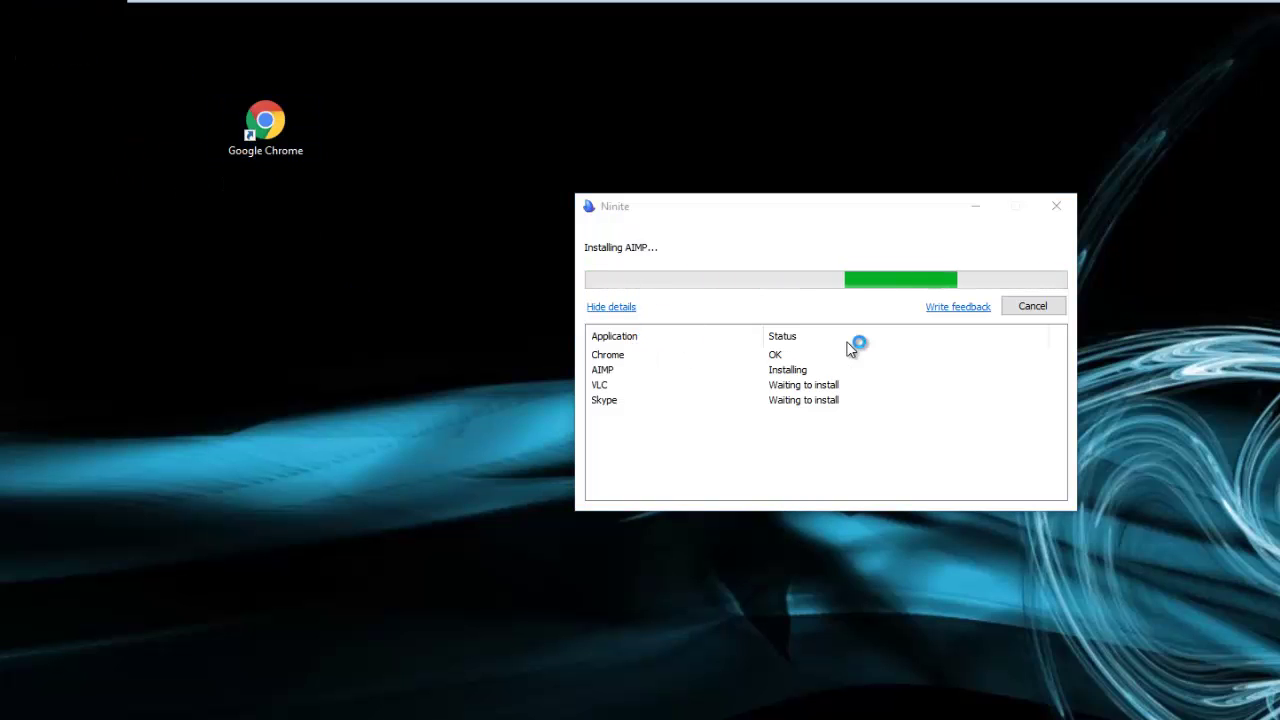
Check the installation status of Chrome, AIMP, VLC and Skype in the Ninite details list.
{"action": "left_click", "coordinate": [800, 335]}
{"action": "left_click", "coordinate": [764, 354]}
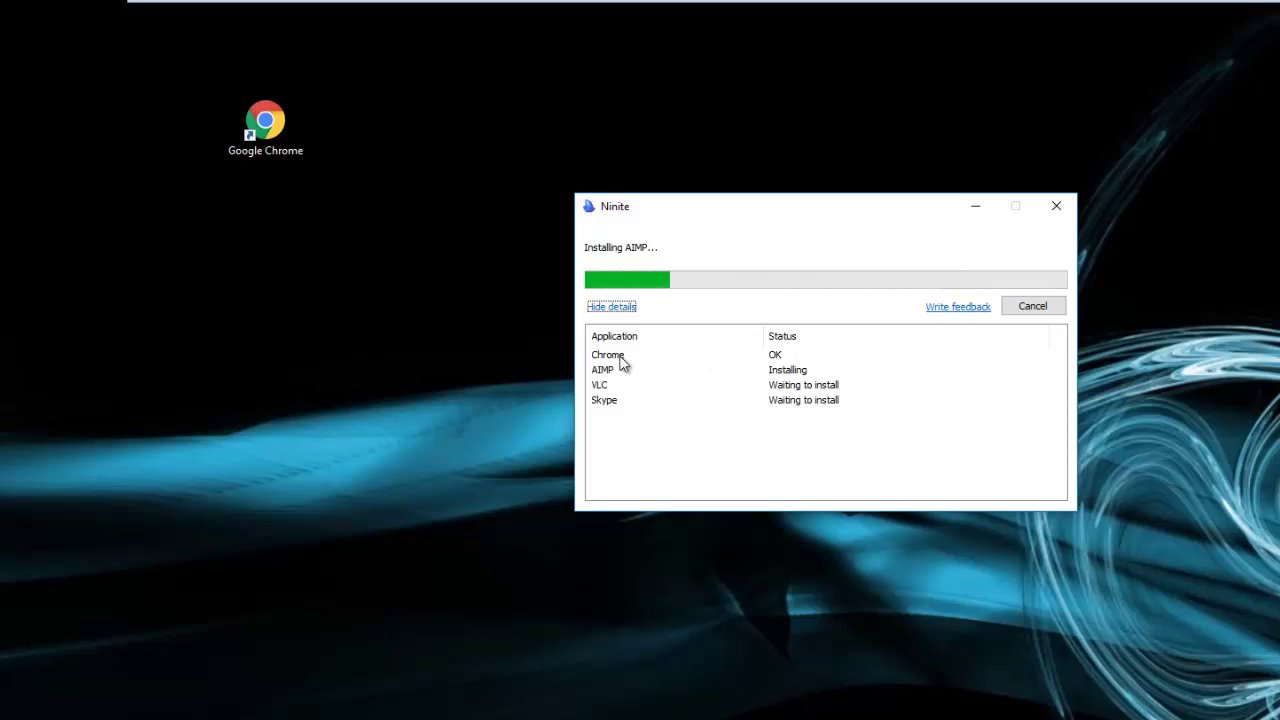
{"action": "left_click", "coordinate": [609, 375]}
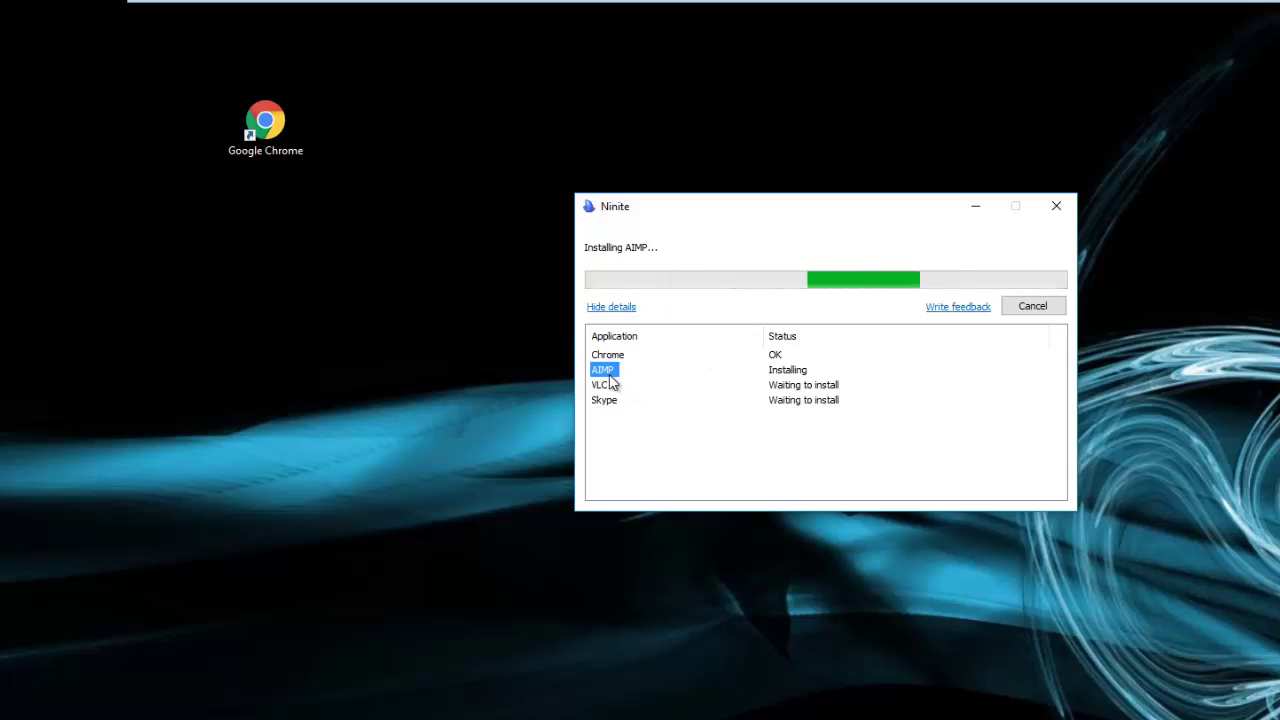
{"action": "left_click", "coordinate": [755, 368]}
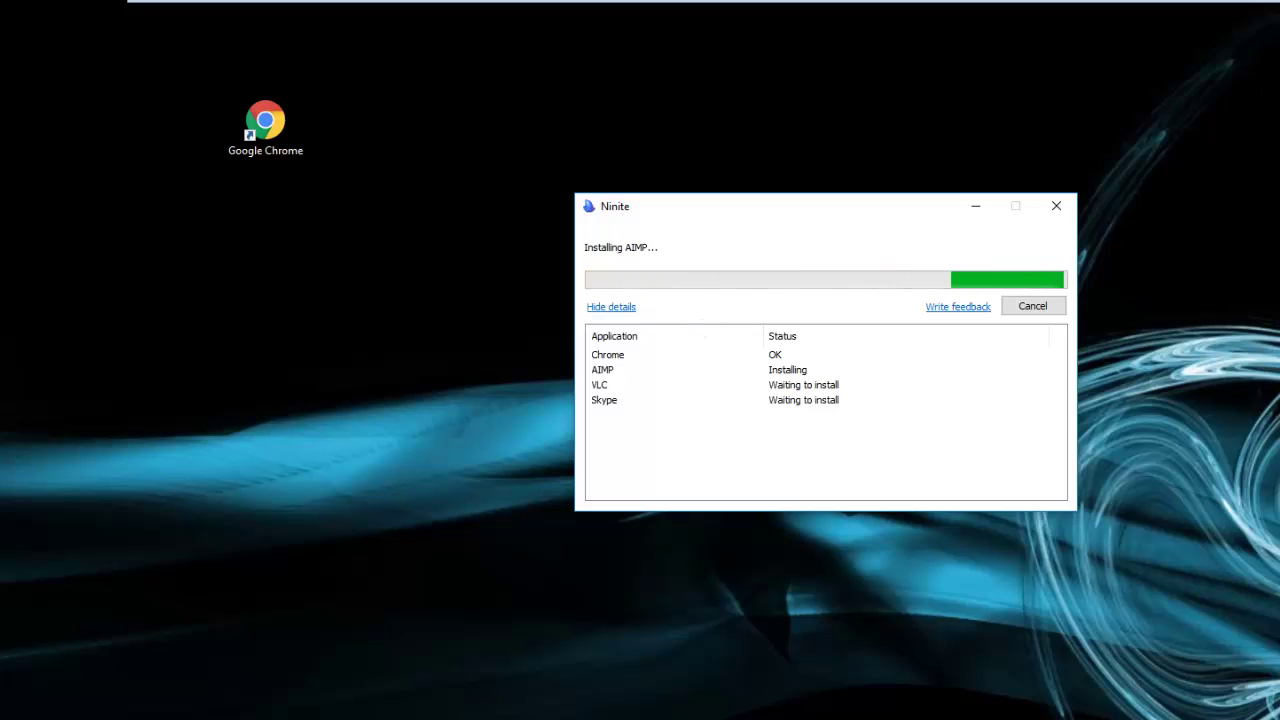
{"action": "left_click", "coordinate": [972, 207]}
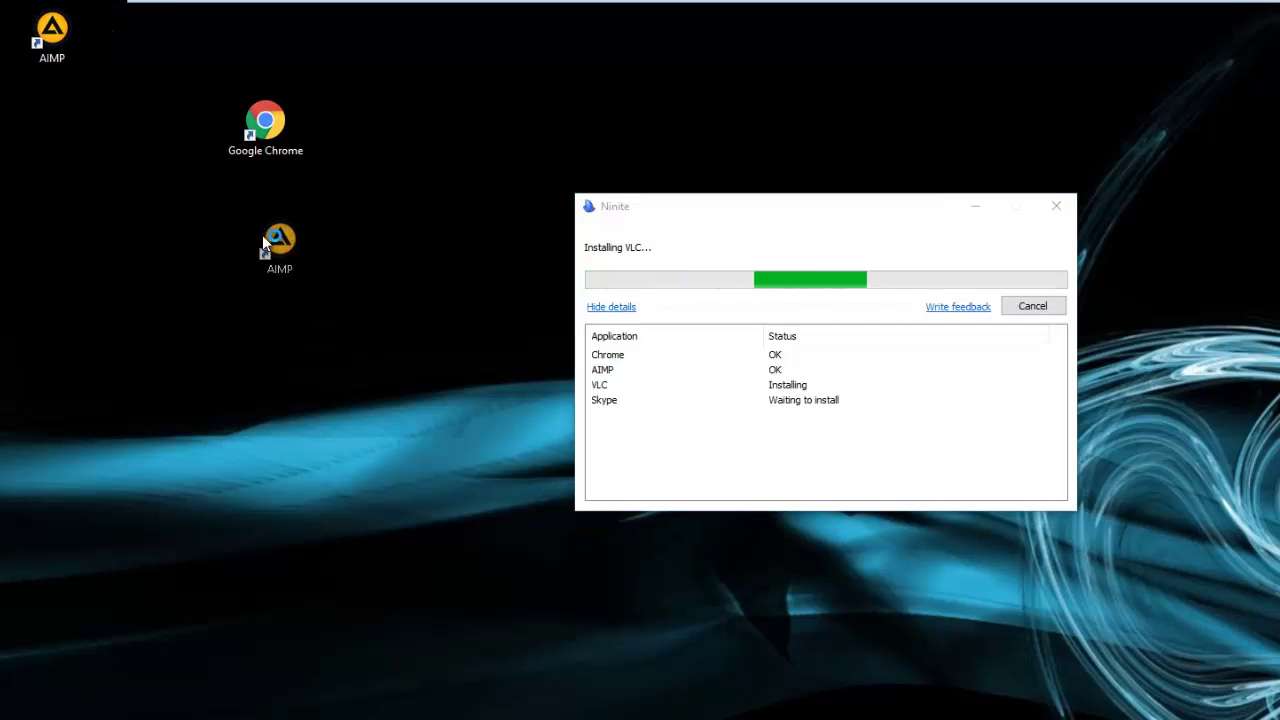
Arrange the new AIMP and VLC media player desktop shortcuts in a column beneath Google Chrome.
{"action": "left_click_drag", "start_coordinate": [262, 235], "coordinate": [265, 232]}
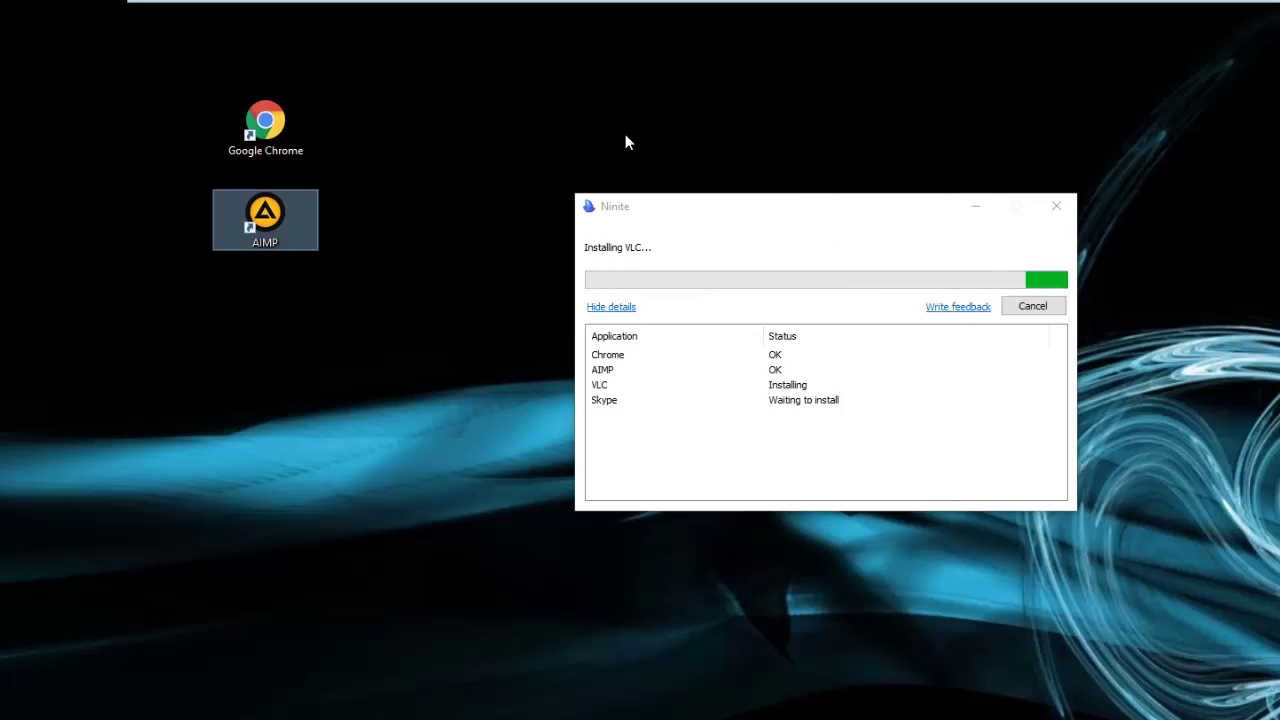
{"action": "left_click", "coordinate": [783, 392]}
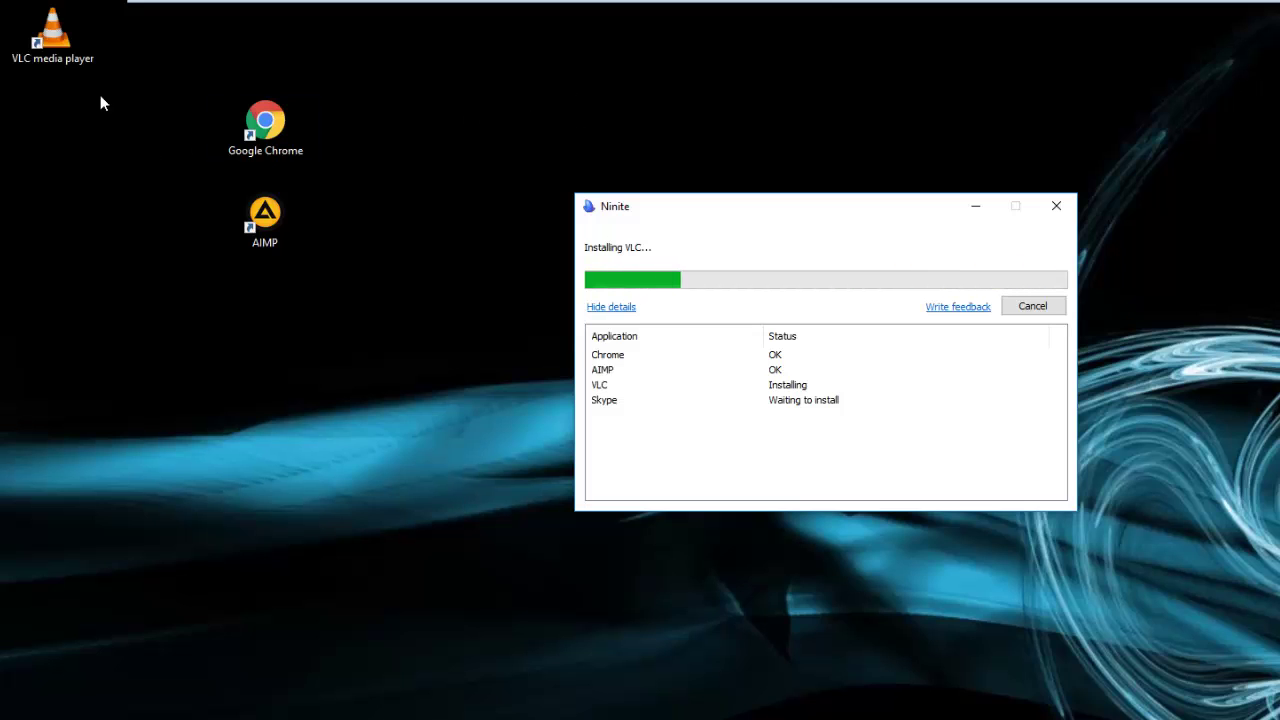
{"action": "left_click_drag", "start_coordinate": [58, 40], "coordinate": [266, 318]}
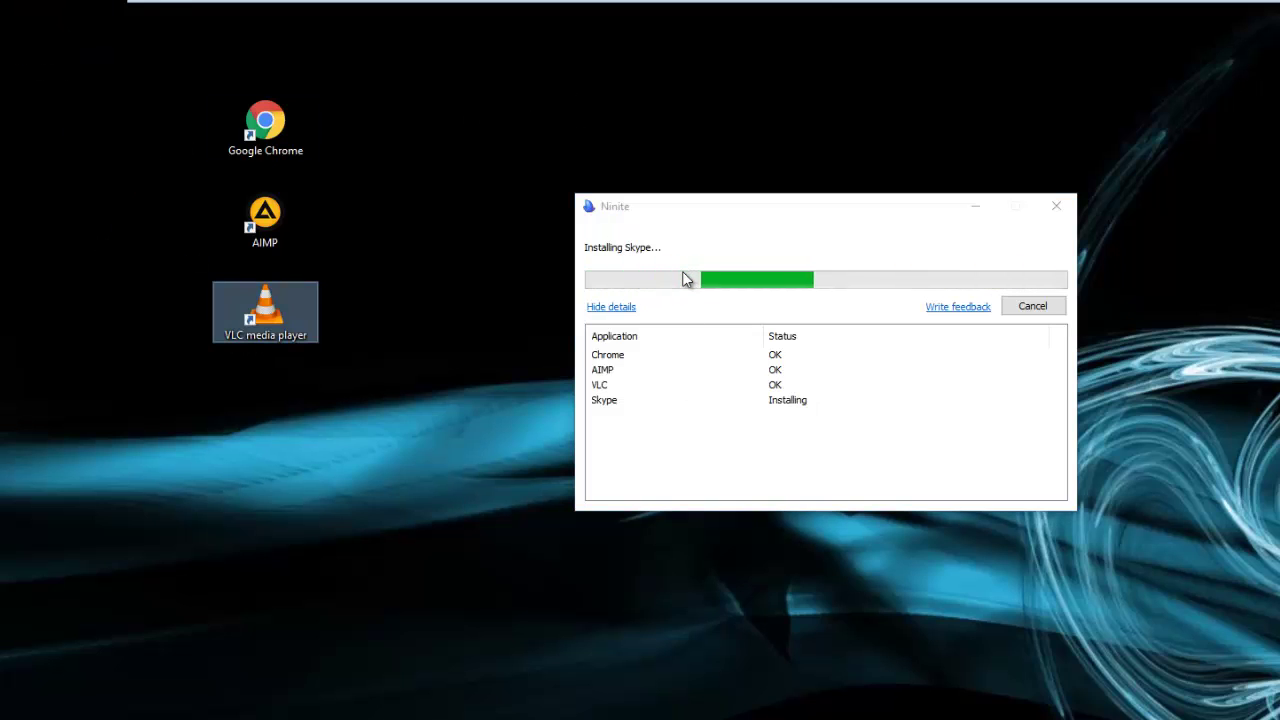
{"action": "left_click", "coordinate": [395, 335]}
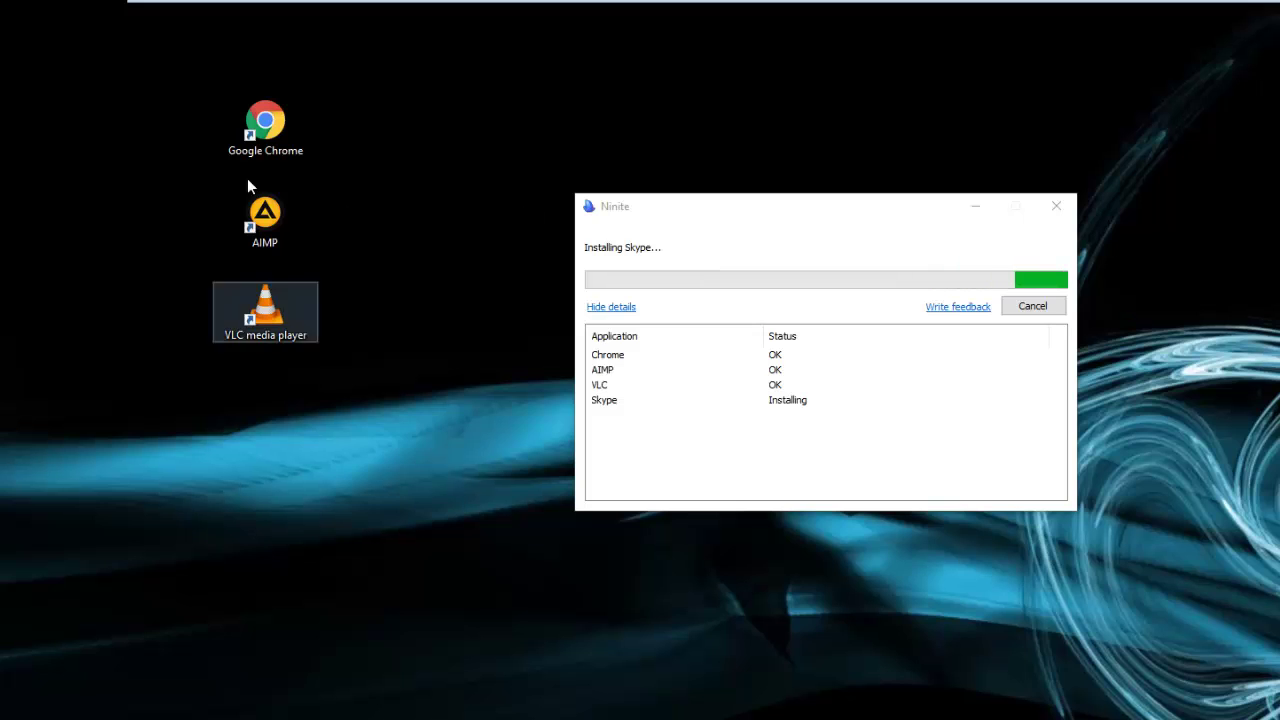
Move the new Skype desktop shortcut out of the corner to the spot beside Google Chrome.
{"action": "left_click_drag", "start_coordinate": [157, 91], "coordinate": [434, 320]}
{"action": "left_click", "coordinate": [438, 352]}
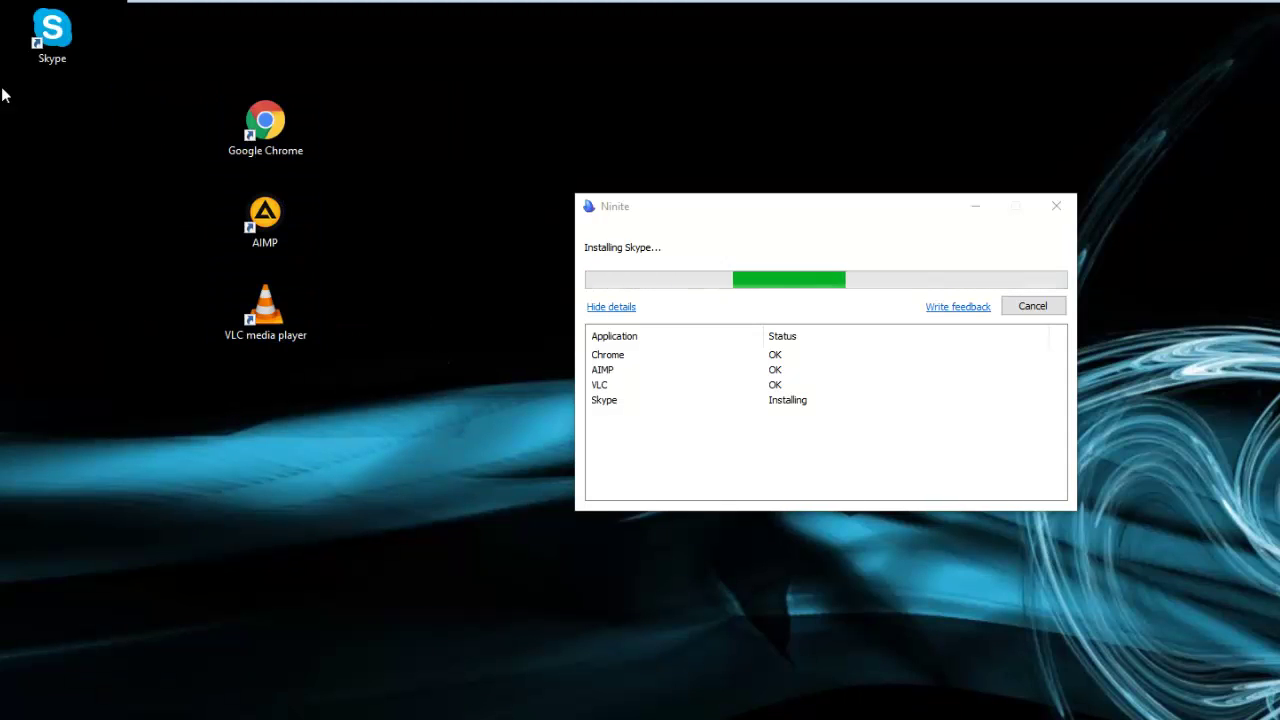
{"action": "left_click_drag", "start_coordinate": [52, 30], "coordinate": [396, 122]}
{"action": "left_click", "coordinate": [408, 208]}
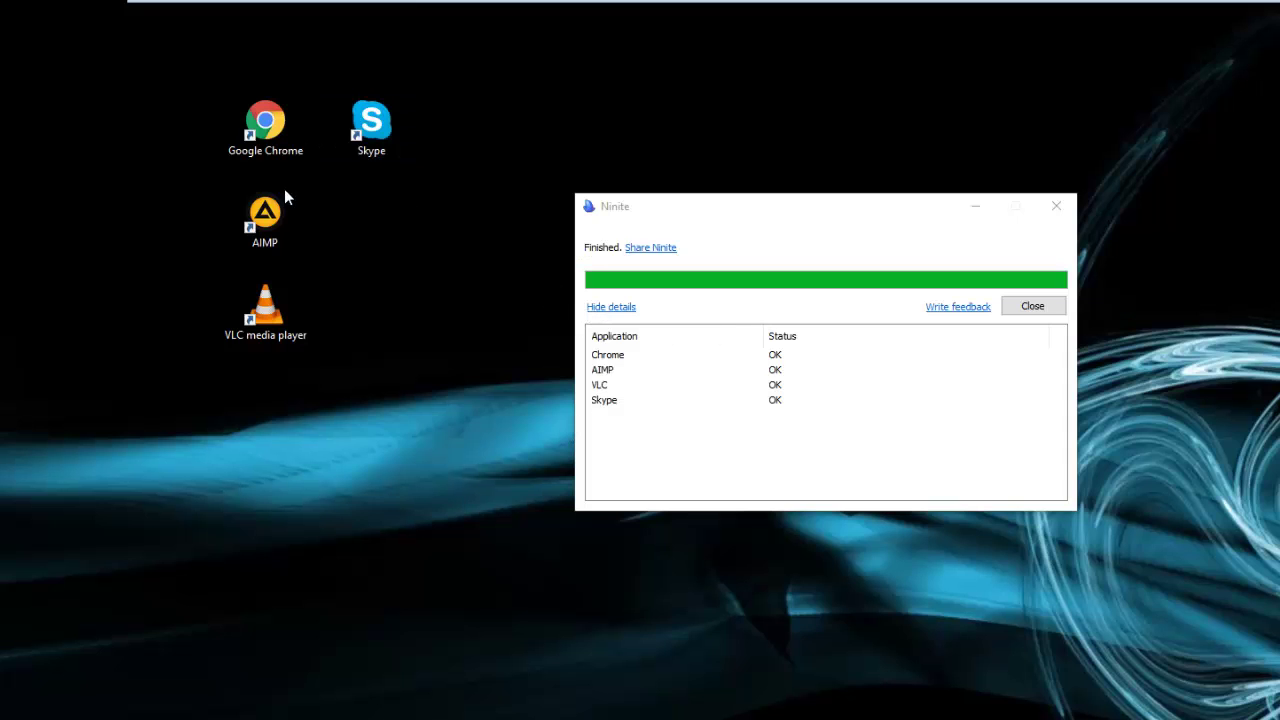
{"action": "left_click_drag", "start_coordinate": [118, 144], "coordinate": [446, 450]}
{"action": "left_click", "coordinate": [446, 450]}
{"action": "left_click_drag", "start_coordinate": [162, 88], "coordinate": [438, 386]}
{"action": "left_click", "coordinate": [420, 378]}
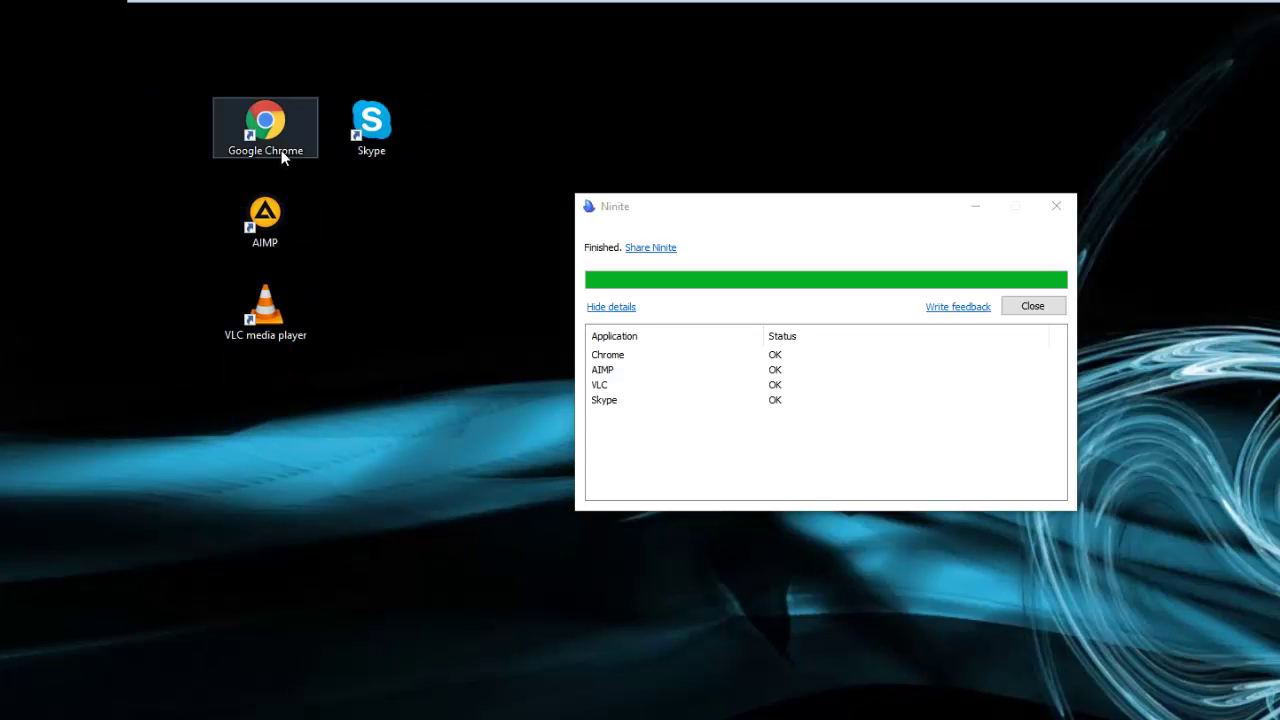
Review the final status of each app in the details list and close the Ninite installer.
{"action": "left_click", "coordinate": [680, 376]}
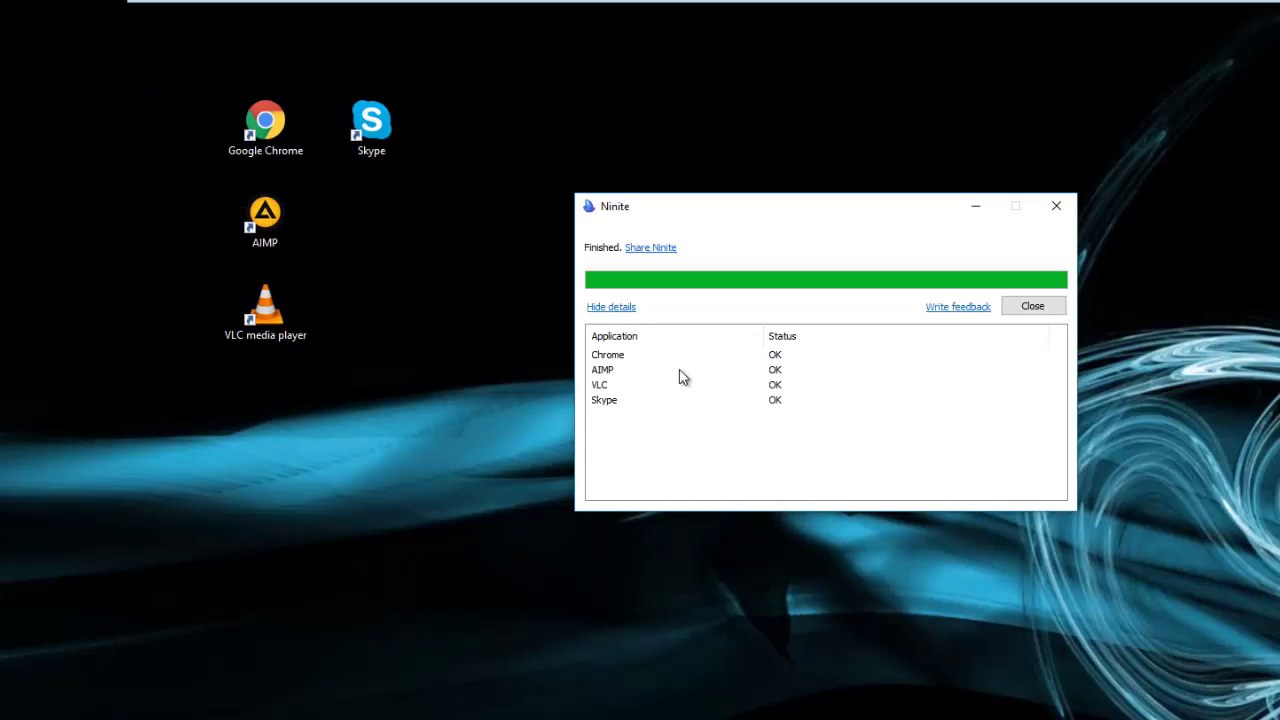
{"action": "left_click", "coordinate": [607, 358]}
{"action": "left_click", "coordinate": [606, 386]}
{"action": "left_click", "coordinate": [612, 401]}
{"action": "left_click", "coordinate": [1032, 307]}
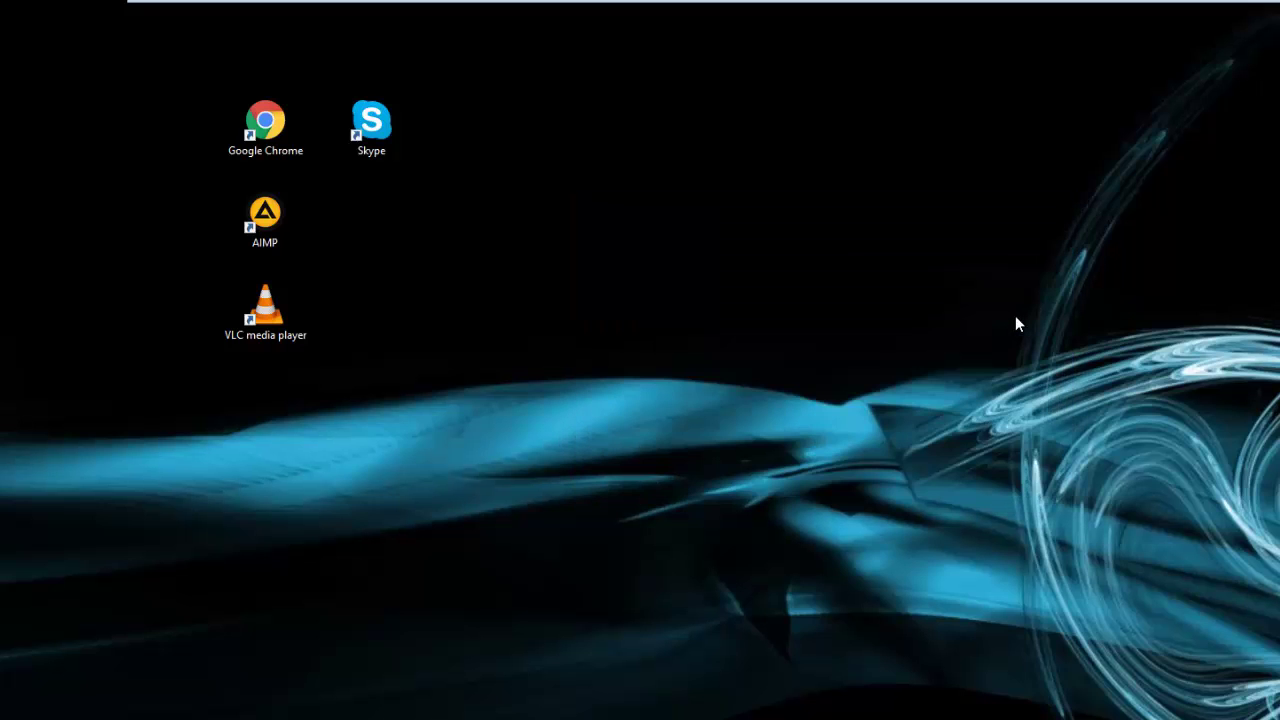
Launch Google Chrome from its desktop shortcut to test it and minimize its window.
{"action": "left_click", "coordinate": [277, 307]}
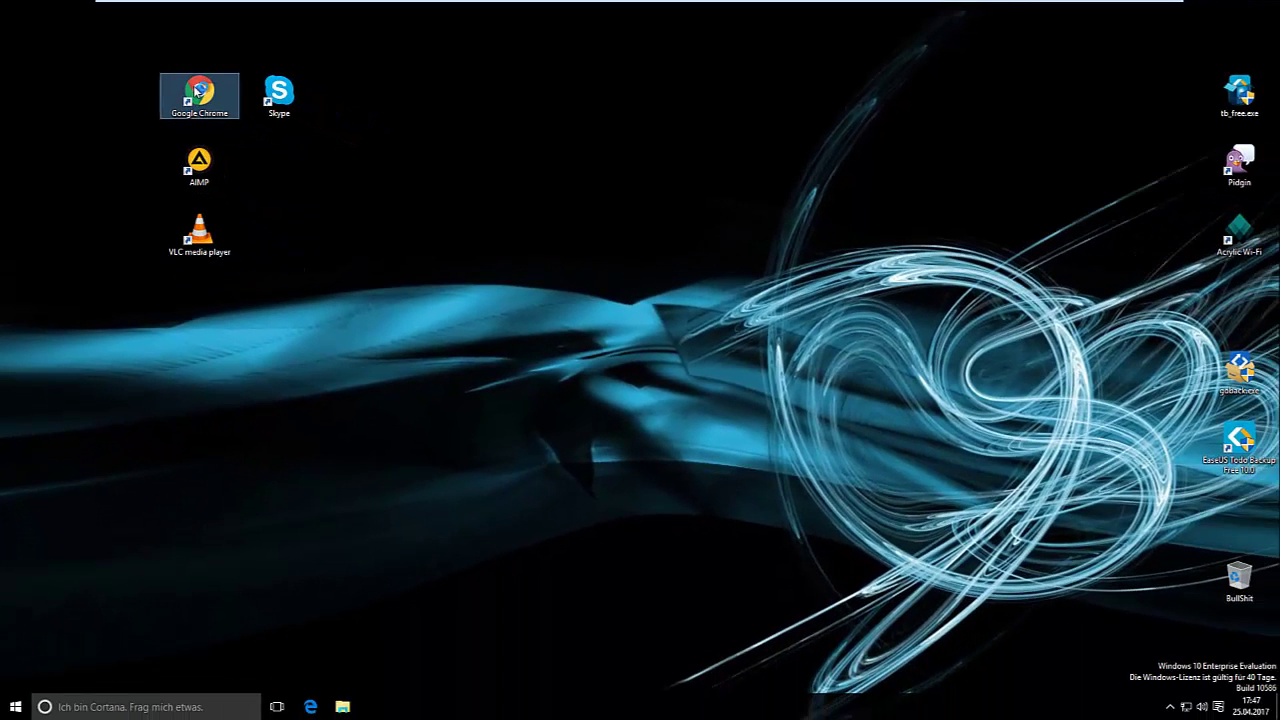
{"action": "double_click", "coordinate": [229, 105]}
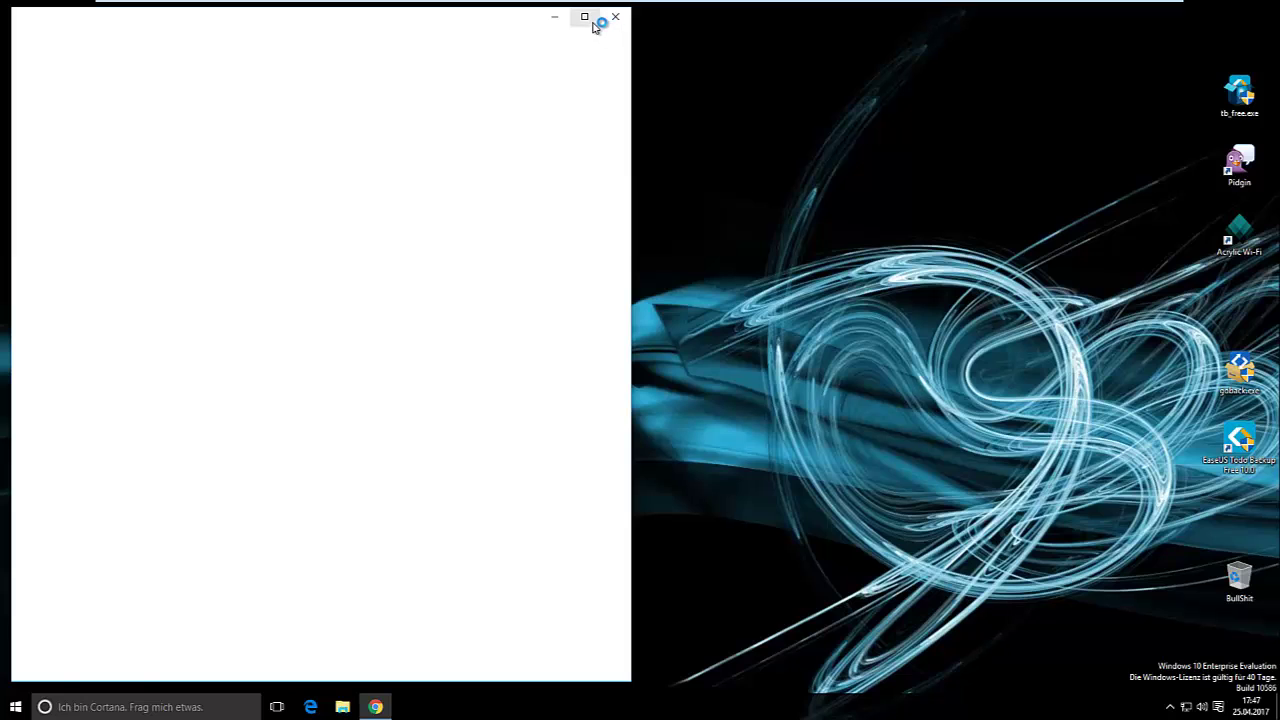
{"action": "left_click", "coordinate": [555, 18]}
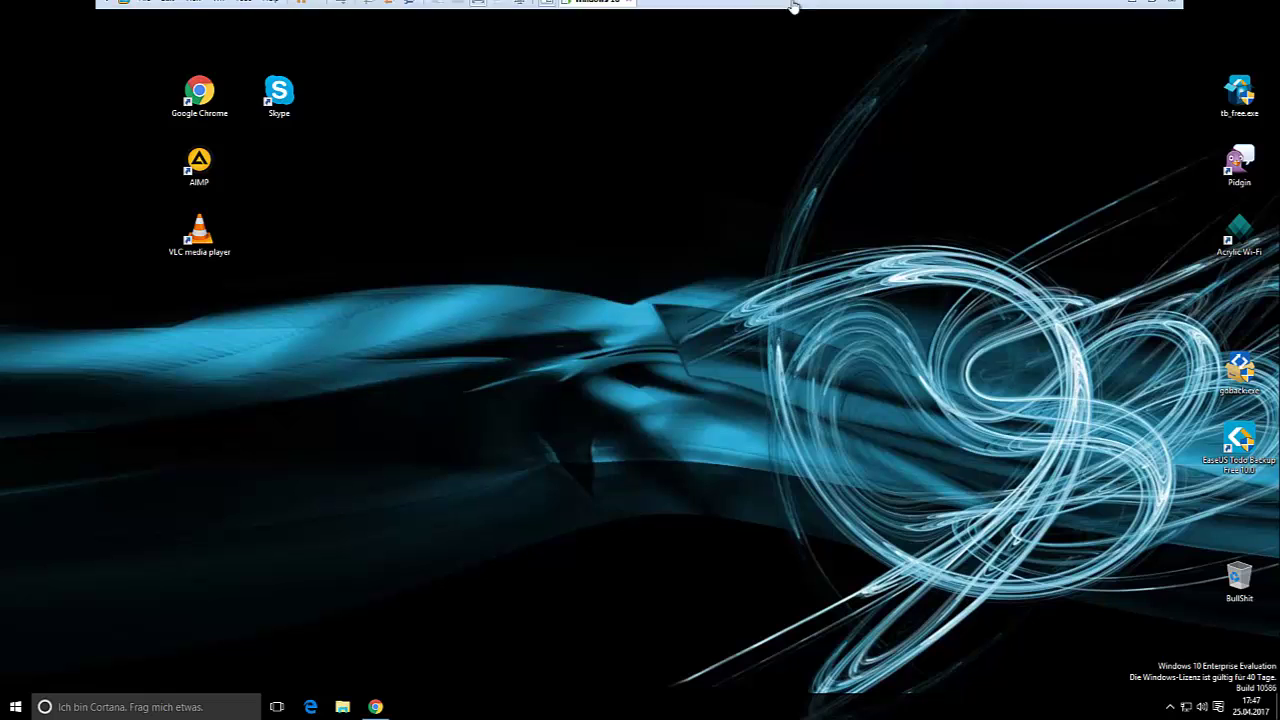
Leave the full-screen Windows 10 virtual machine and look over the app selection on ninite.com in the browser.
{"action": "left_click", "coordinate": [1178, 10]}
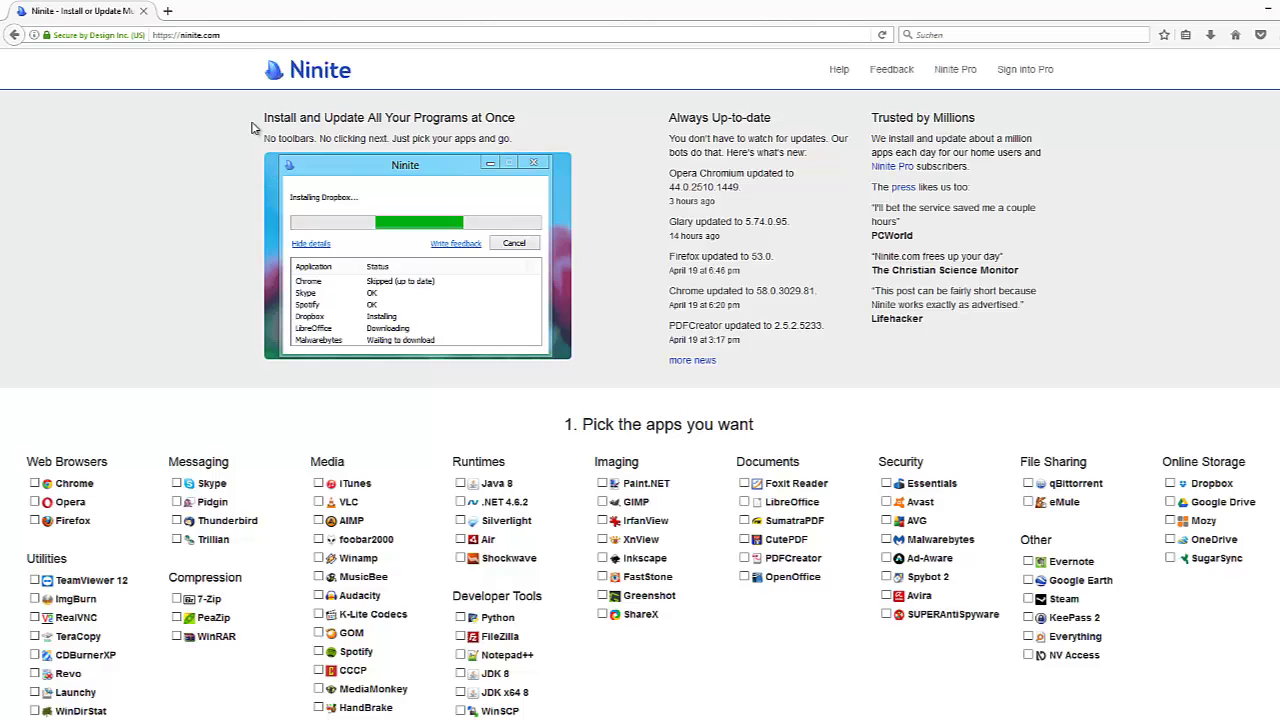
{"action": "left_click", "coordinate": [227, 42]}
{"action": "scroll", "coordinate": [226, 354], "scroll_direction": "down", "scroll_amount": 10}
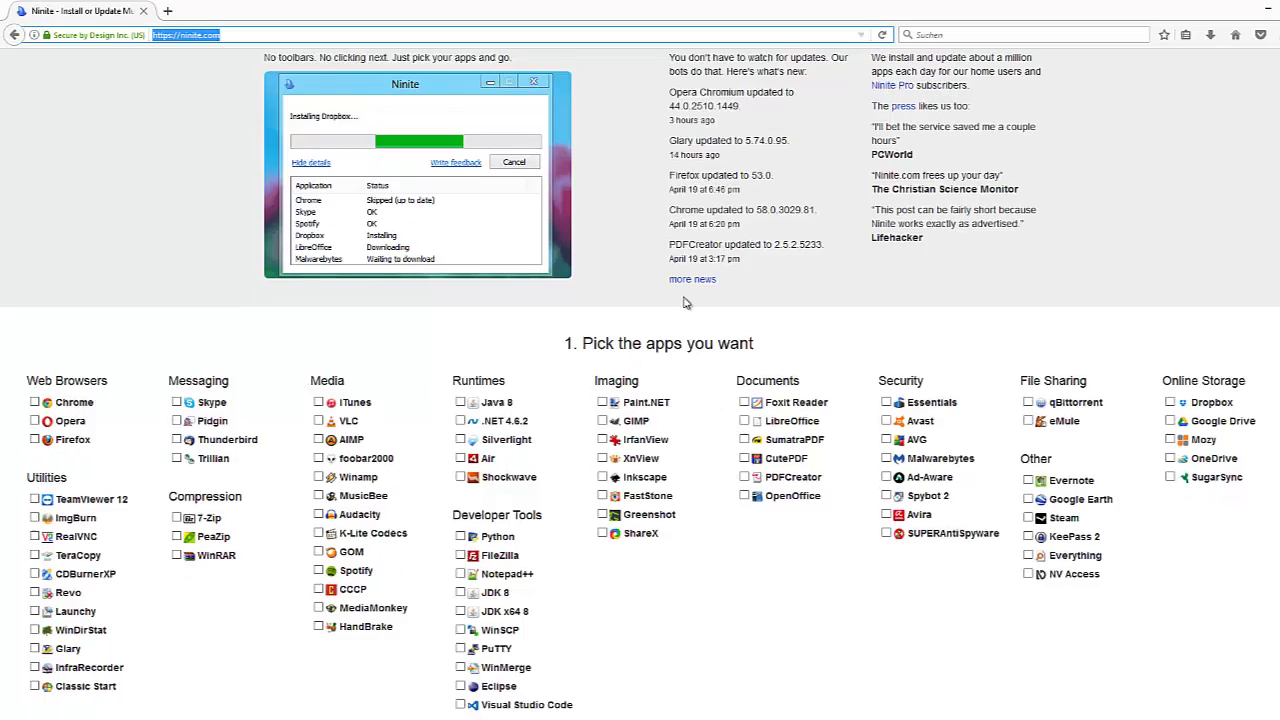
{"action": "scroll", "coordinate": [714, 327], "scroll_direction": "up", "scroll_amount": 10}
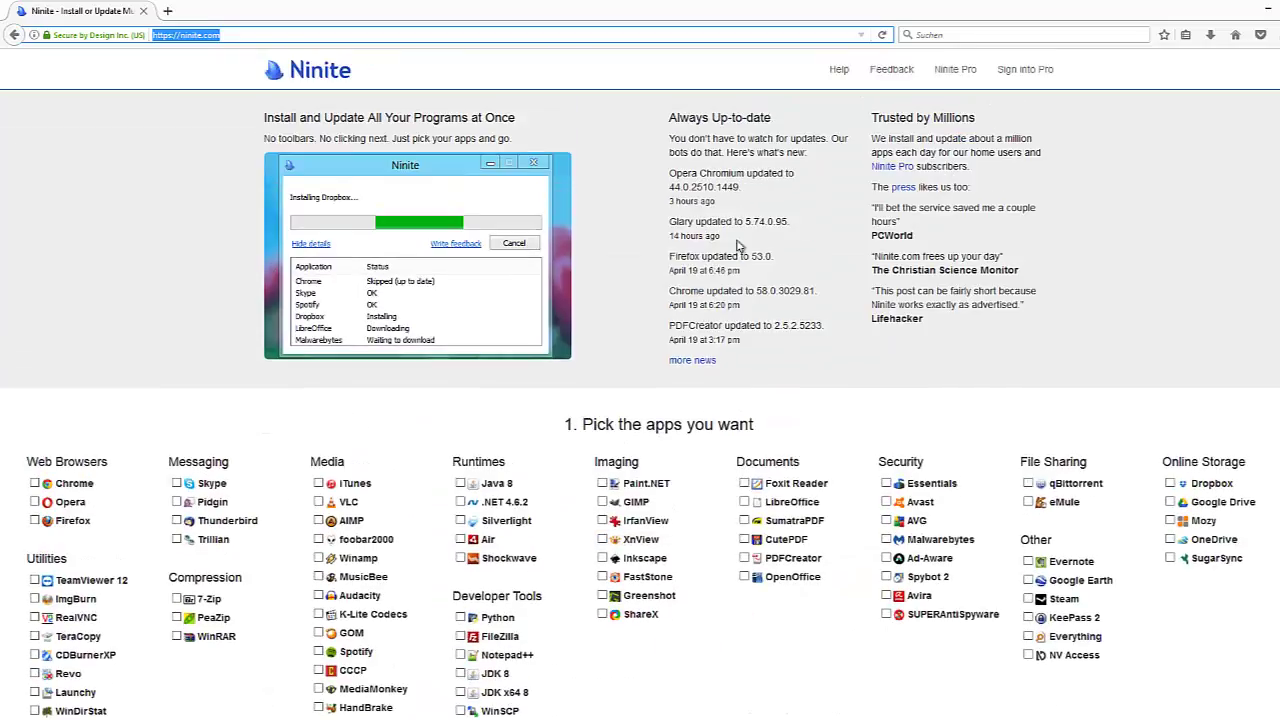